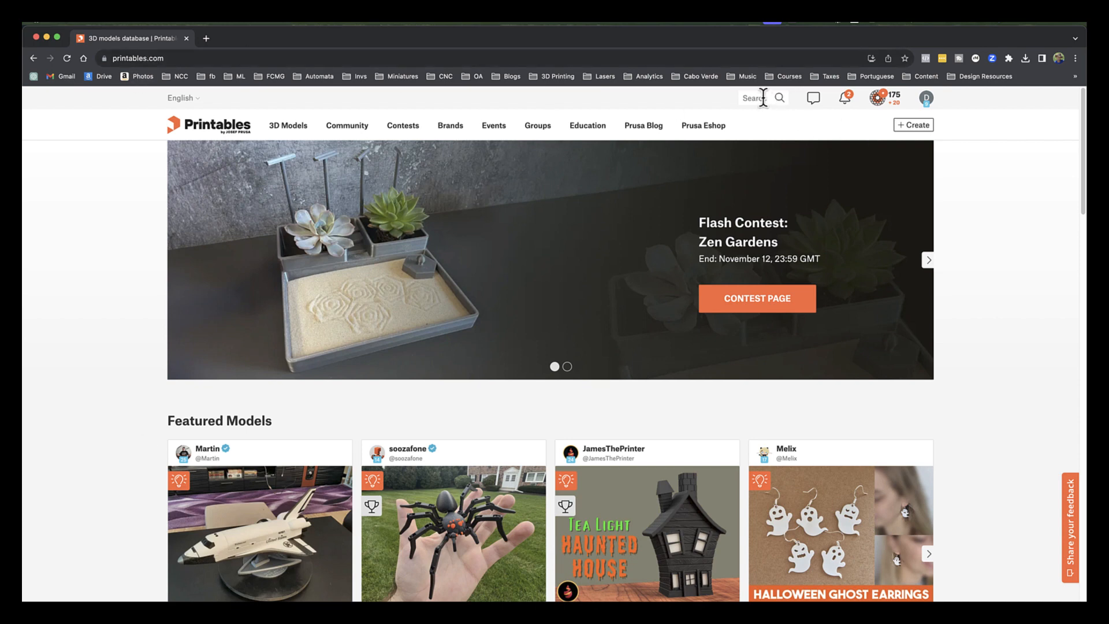
Search Printables for "ncc gear" and open the NCC Gear model page
click(765, 97)
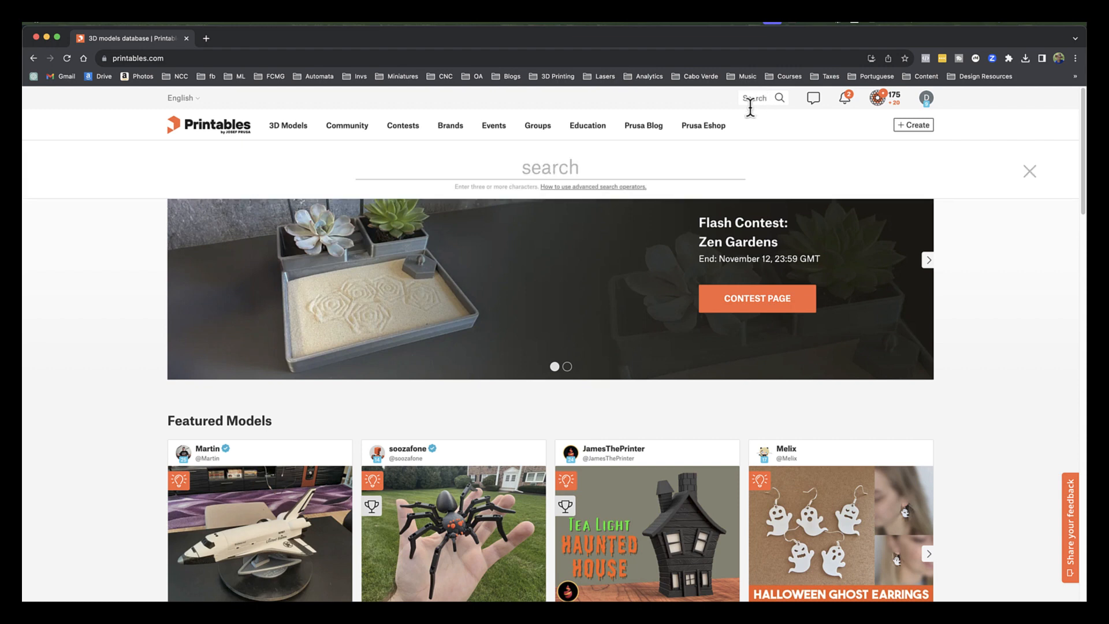
text(ncc gear)
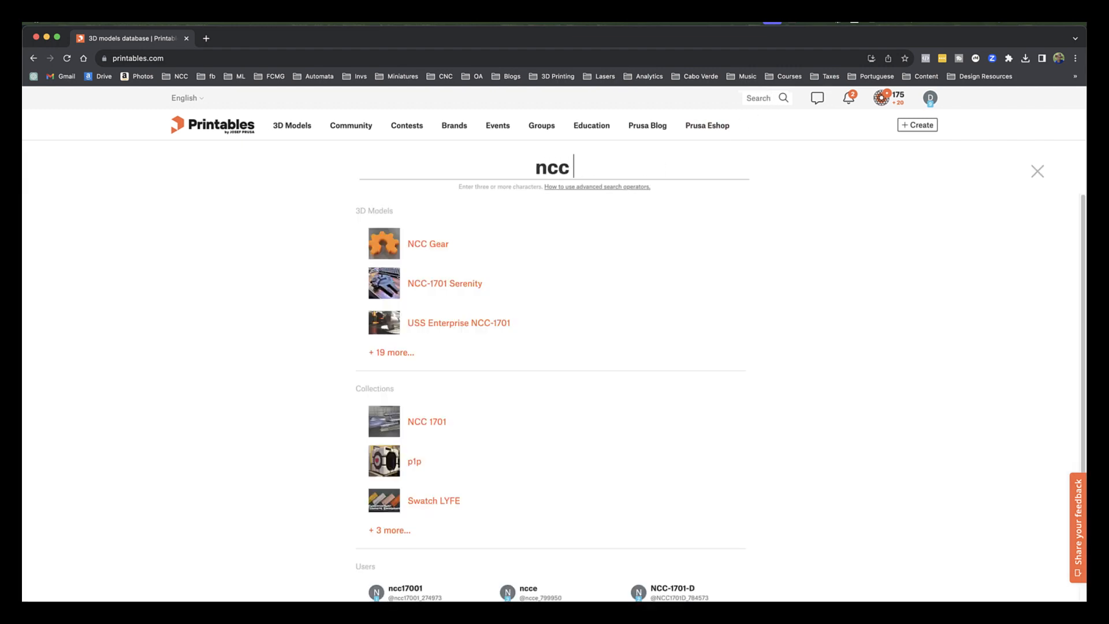
click(427, 245)
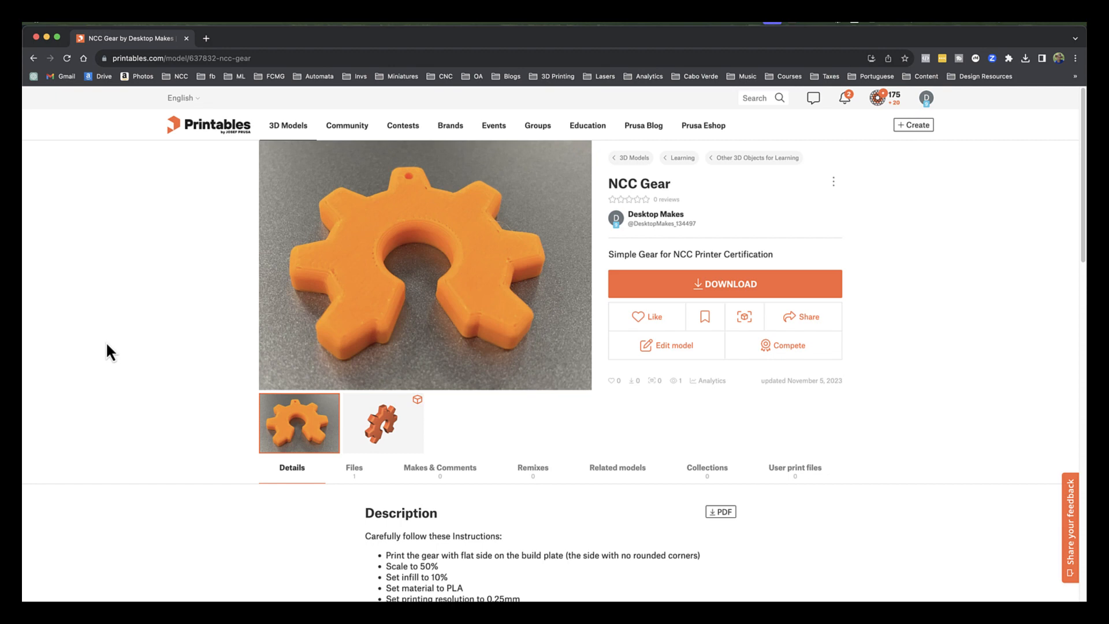
Review the NCC Gear page's print instructions, its model files, and its makes and comments
scroll(106, 351, down, 1)
scroll(320, 455, up, 1)
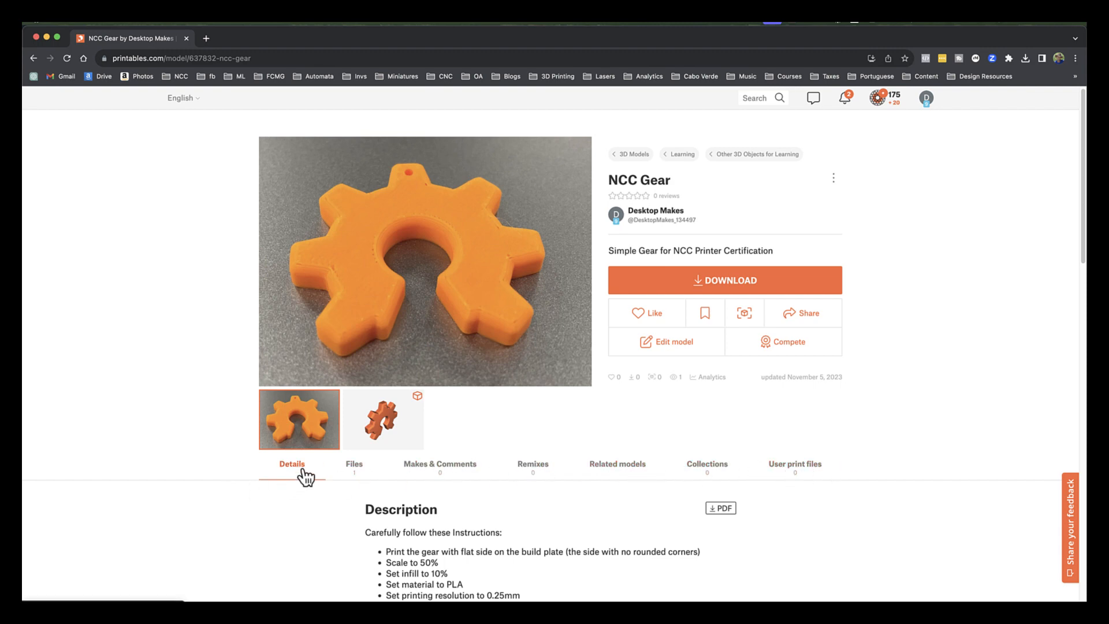
scroll(303, 477, down, 3)
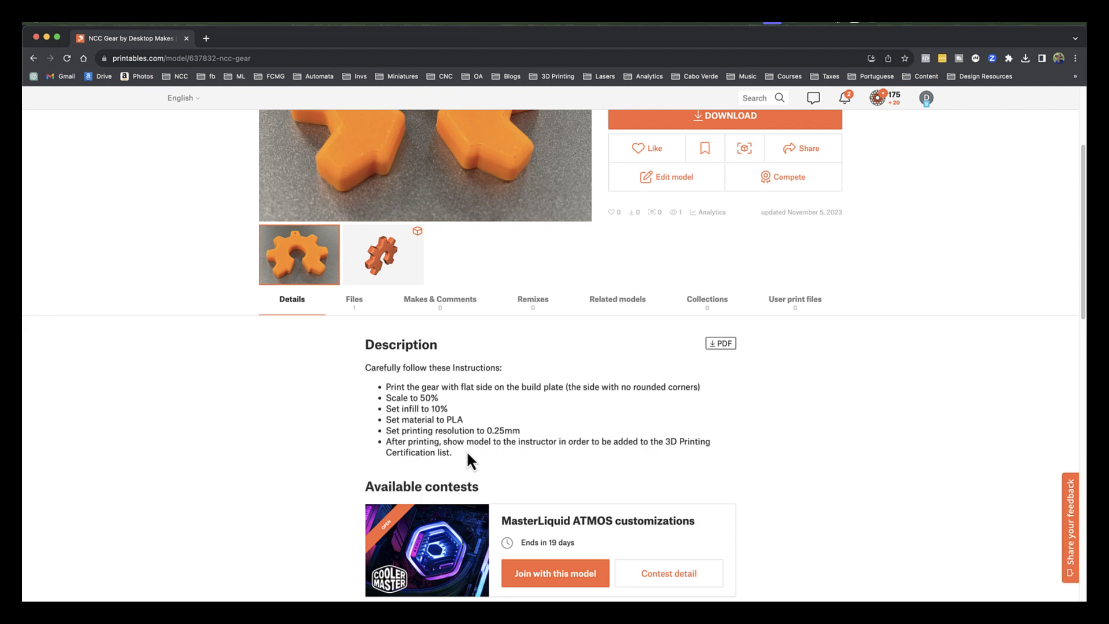
scroll(341, 399, up, 1)
click(361, 345)
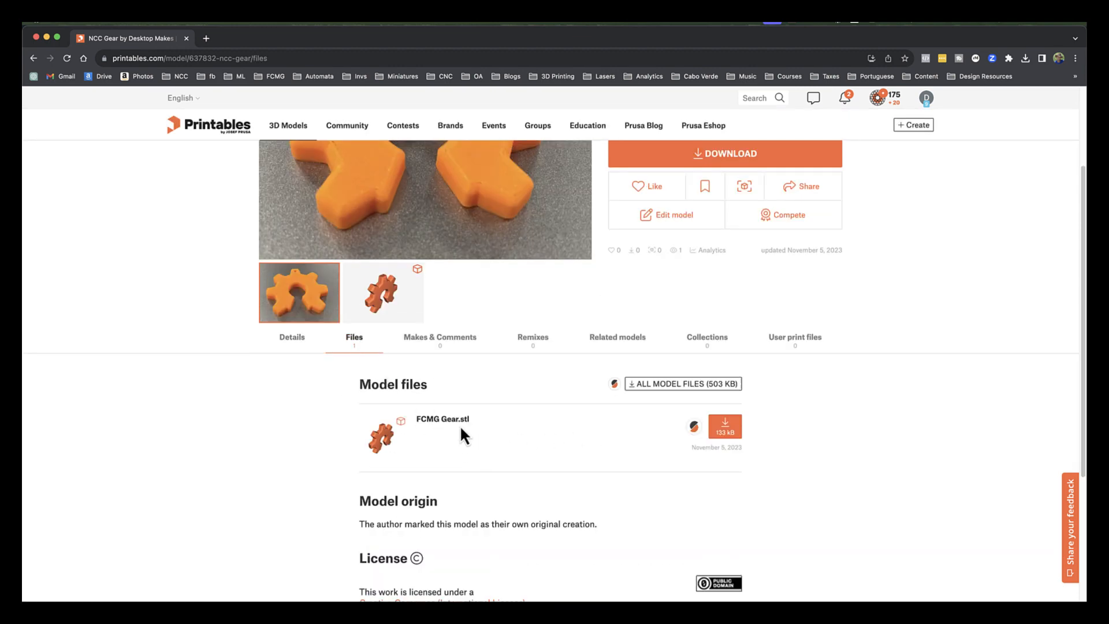
click(457, 347)
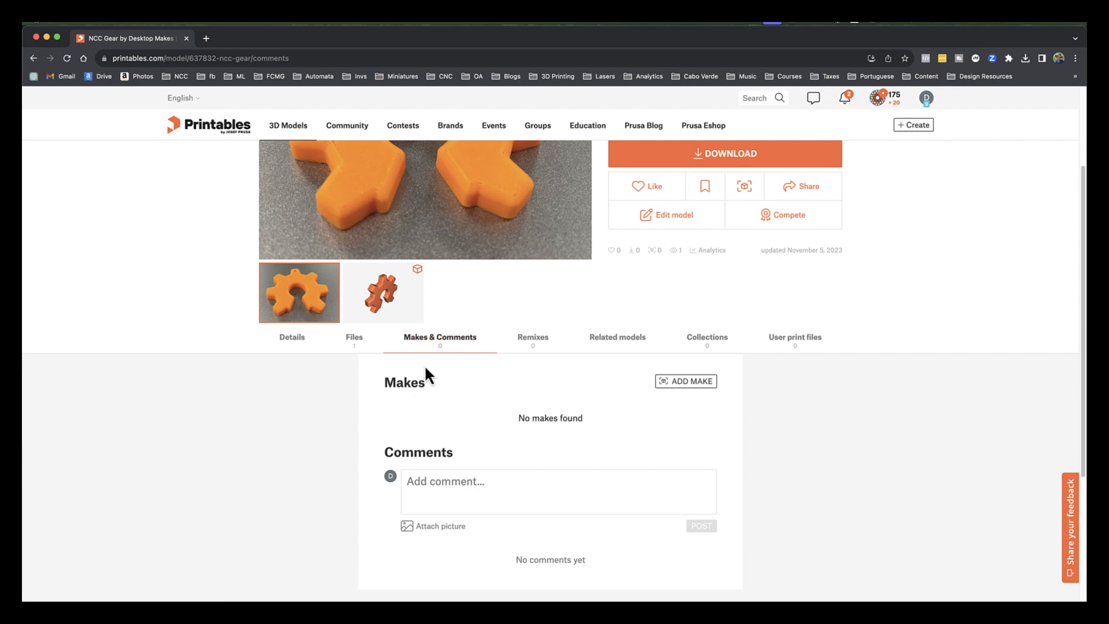
click(453, 346)
click(292, 339)
scroll(316, 408, down, 2)
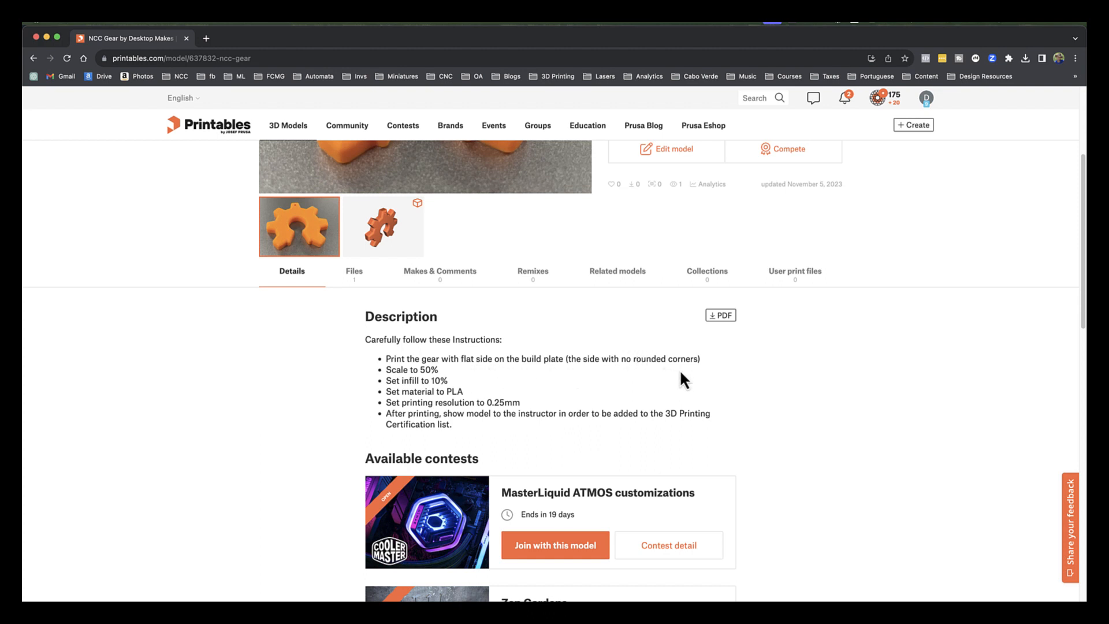
scroll(288, 371, up, 3)
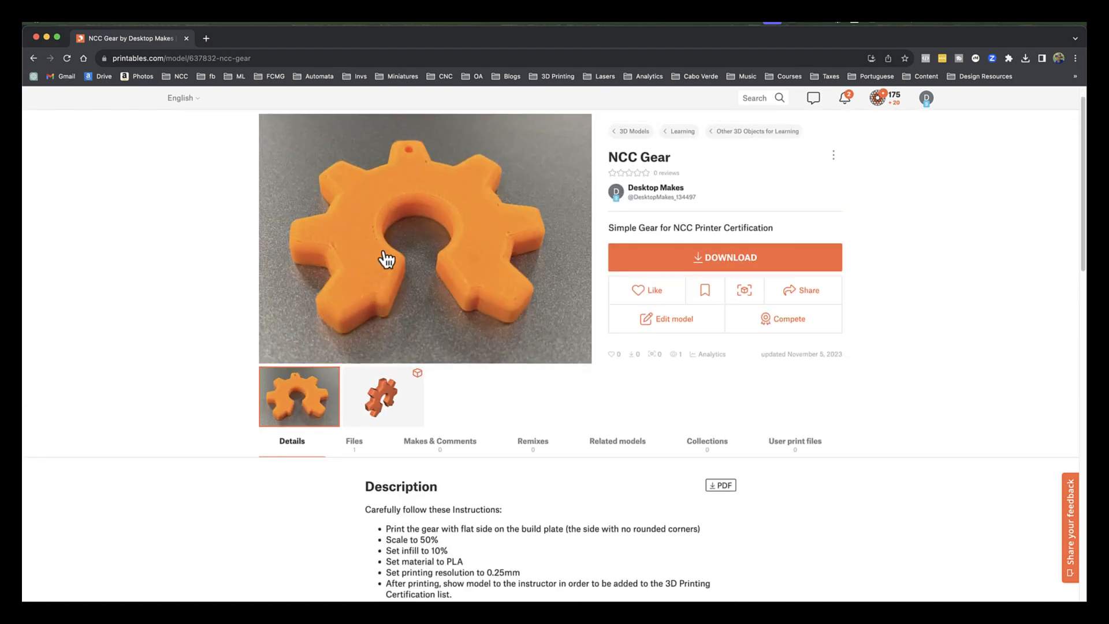
Inspect the gear's flat and rounded sides in the 3D viewer, and close the viewer
click(385, 411)
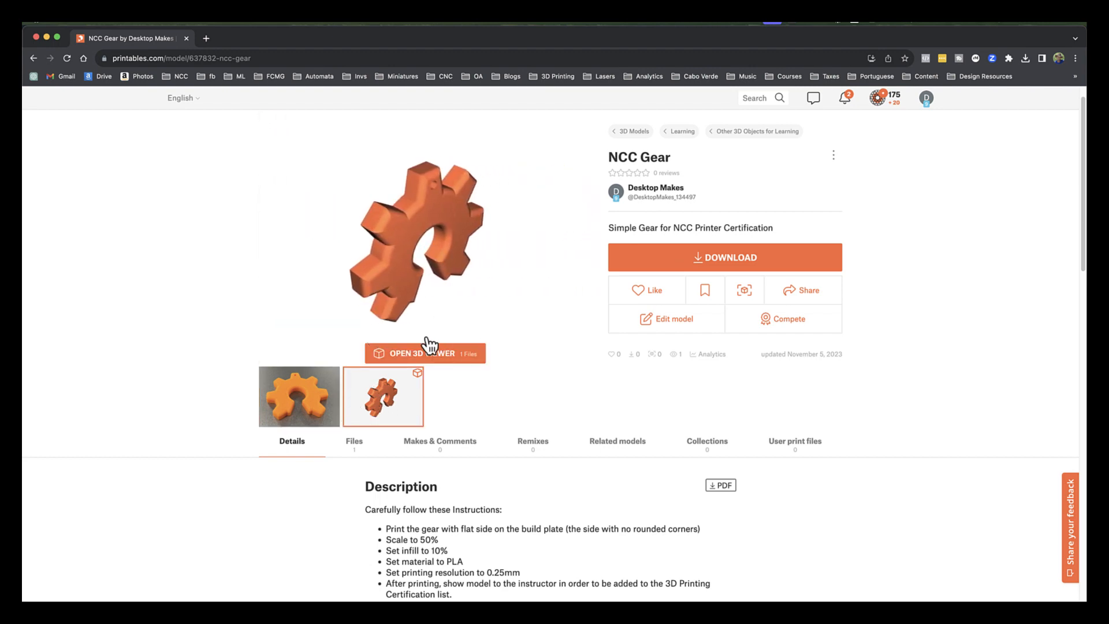
click(439, 358)
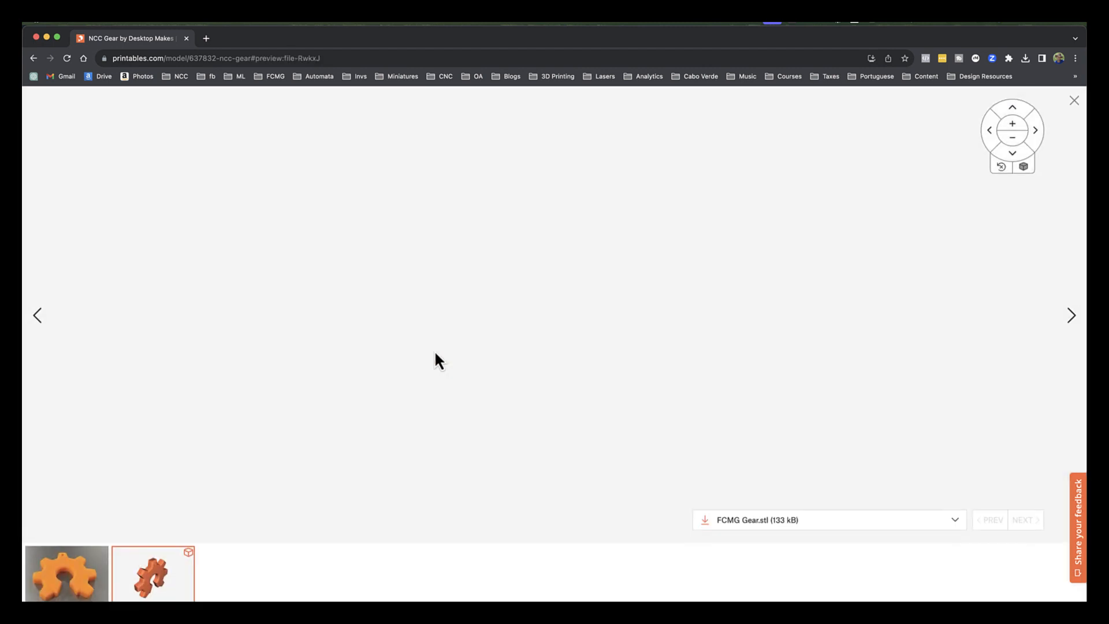
drag(657, 399, 609, 364)
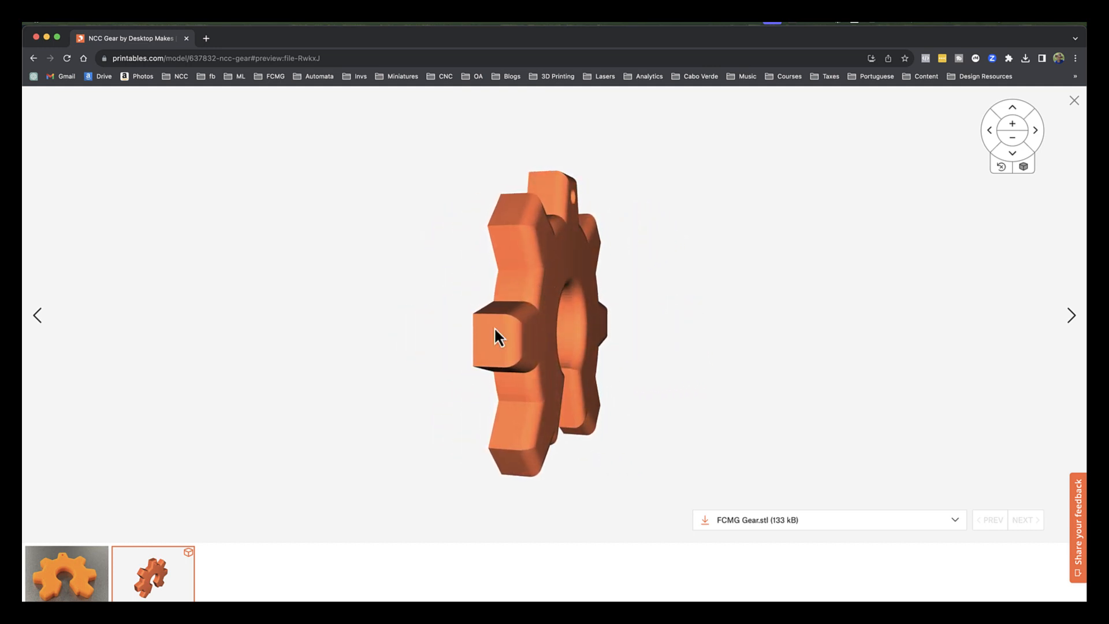
drag(495, 334, 515, 391)
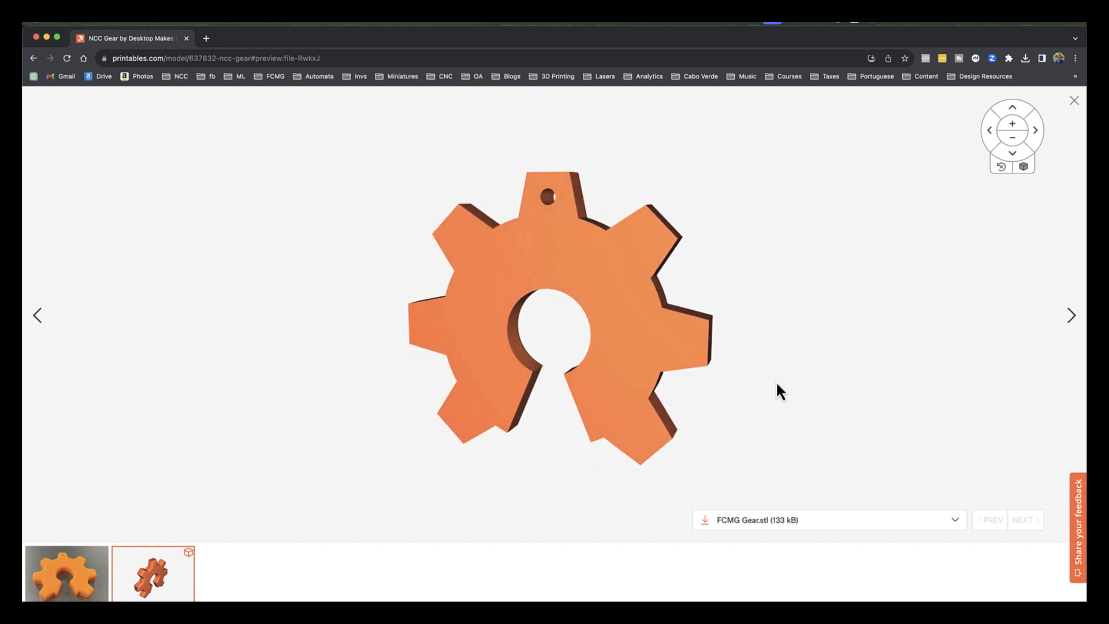
drag(776, 385, 663, 379)
drag(366, 384, 732, 399)
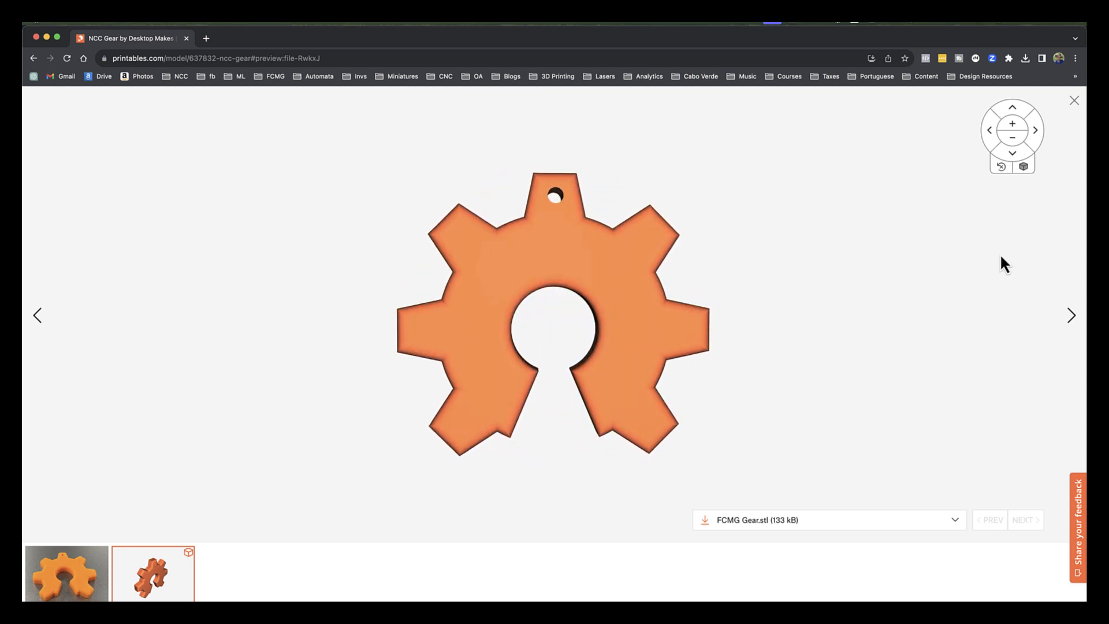
click(1074, 103)
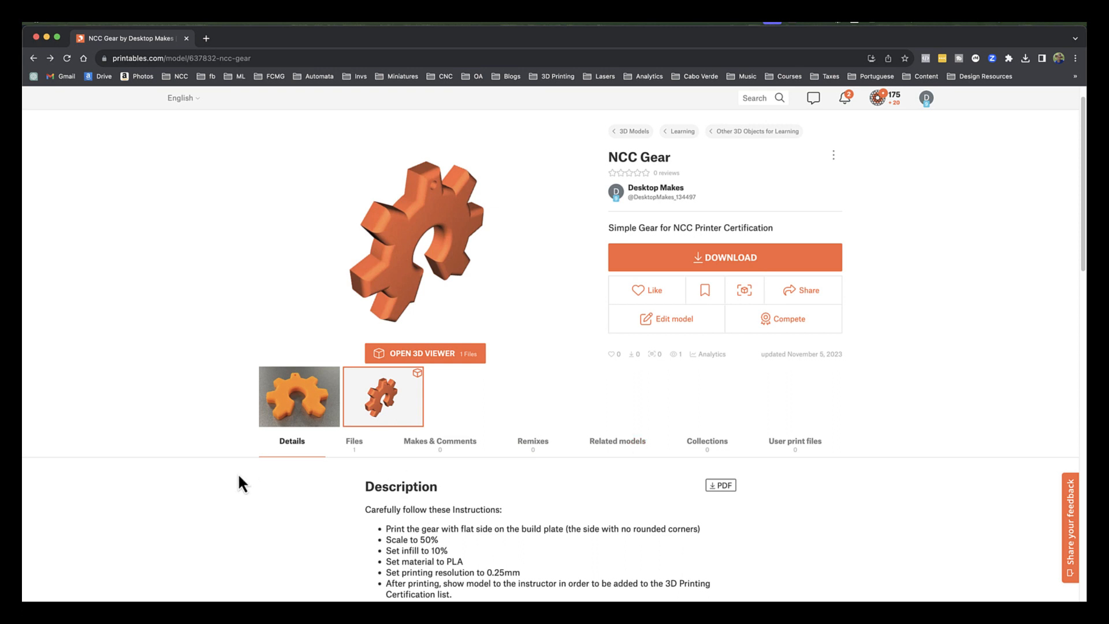
Switch to PrusaSlicer and import FCMG Gear.stl from the Downloads folder onto the build plate
scroll(237, 474, down, 2)
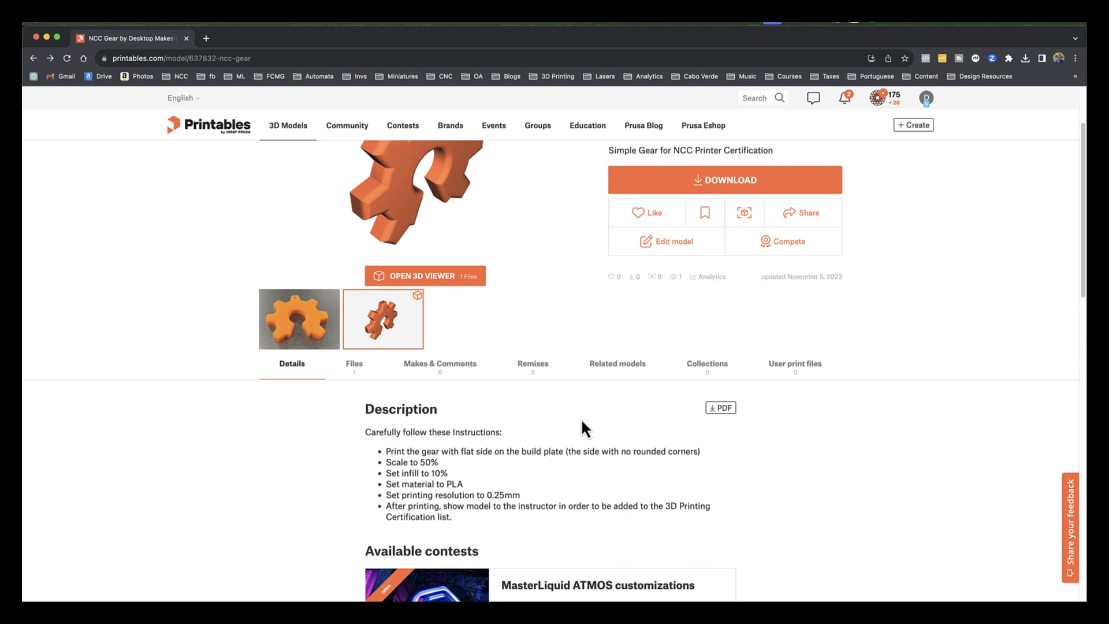
key(super+Tab)
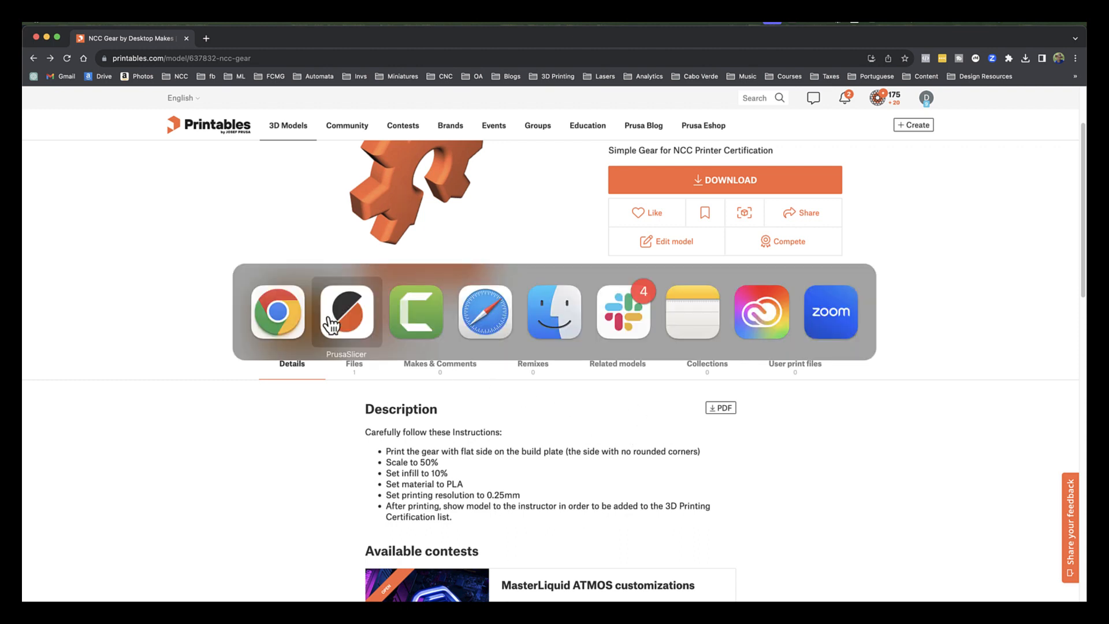
click(364, 325)
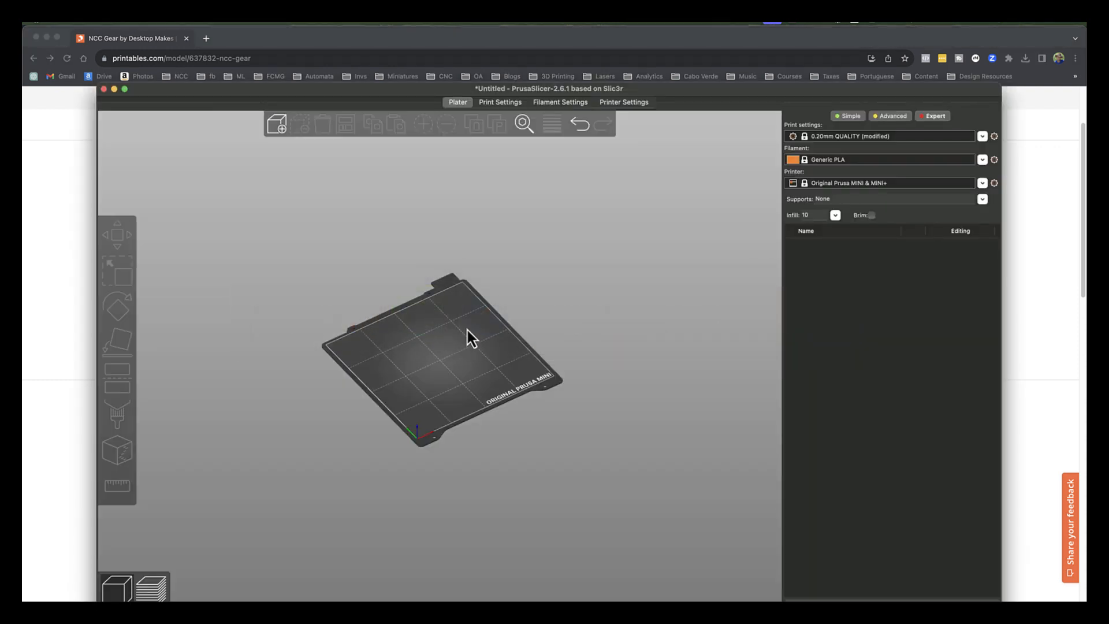
scroll(450, 348, up, 5)
scroll(450, 348, down, 8)
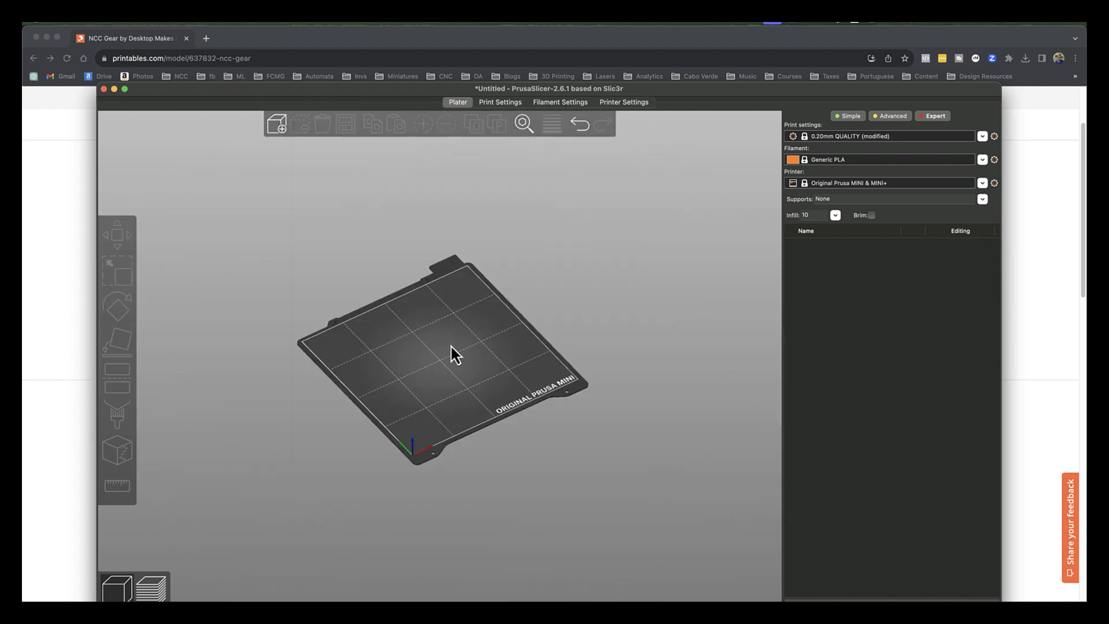
right_drag(452, 347, 484, 371)
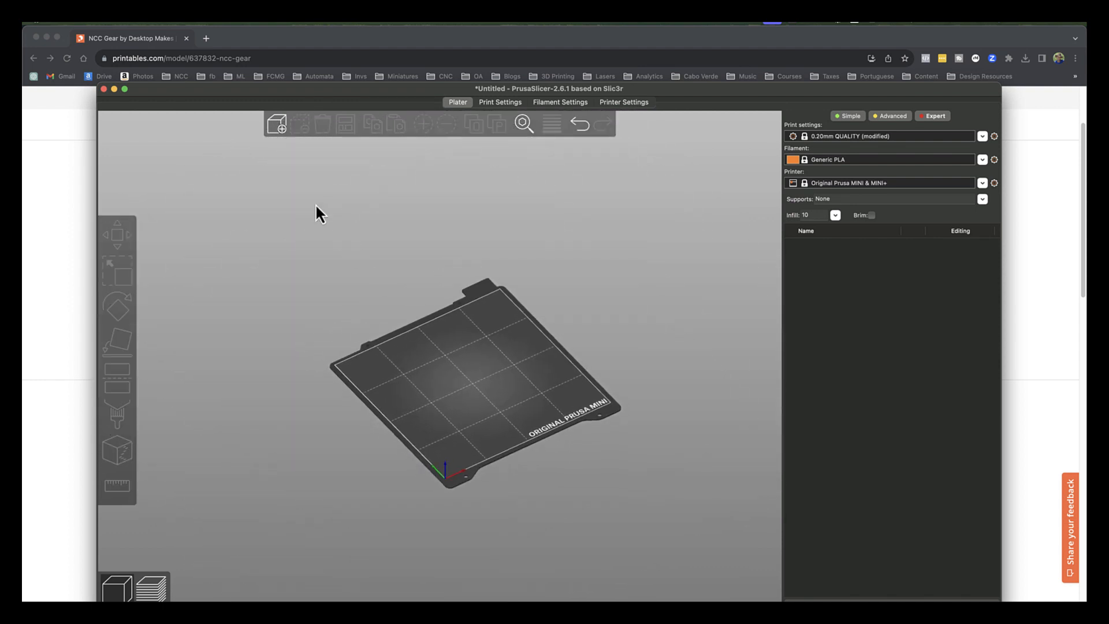
click(279, 129)
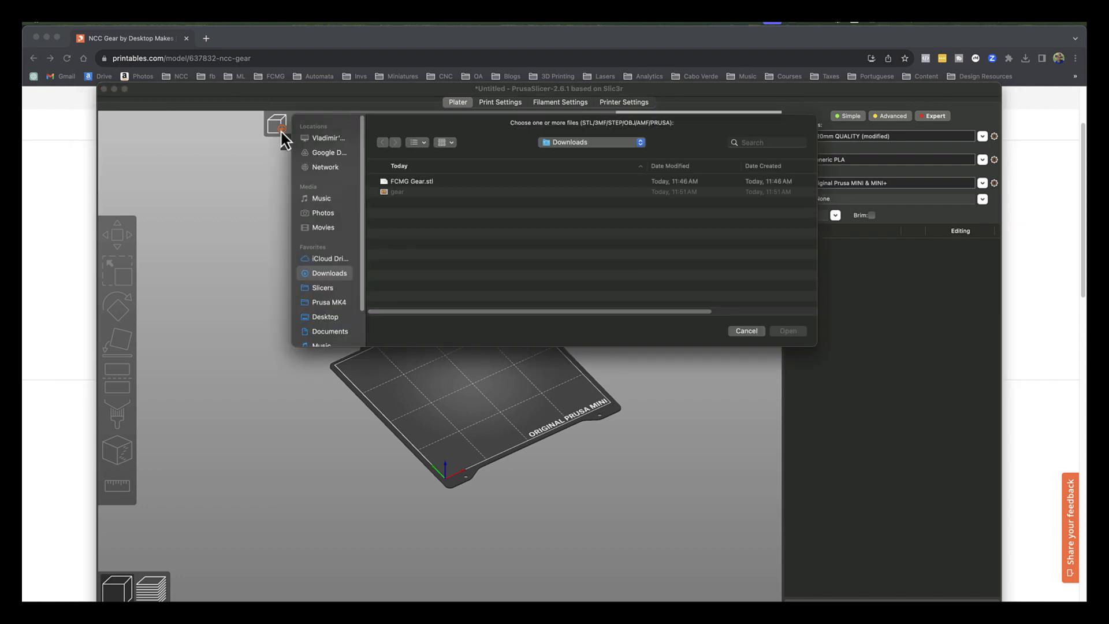
click(399, 182)
click(787, 332)
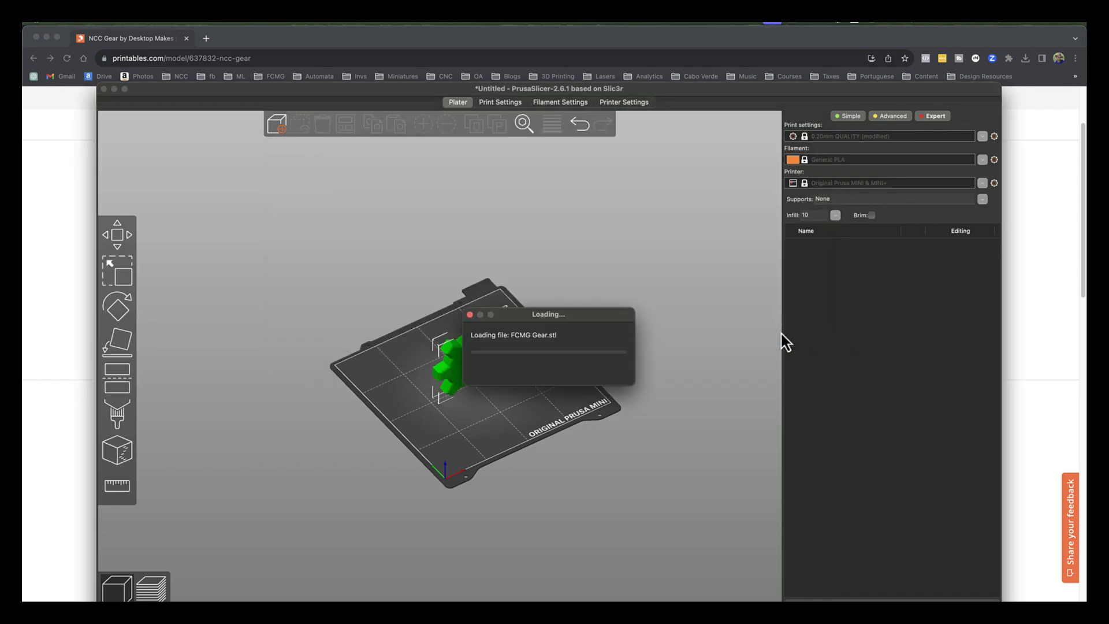
scroll(502, 398, up, 8)
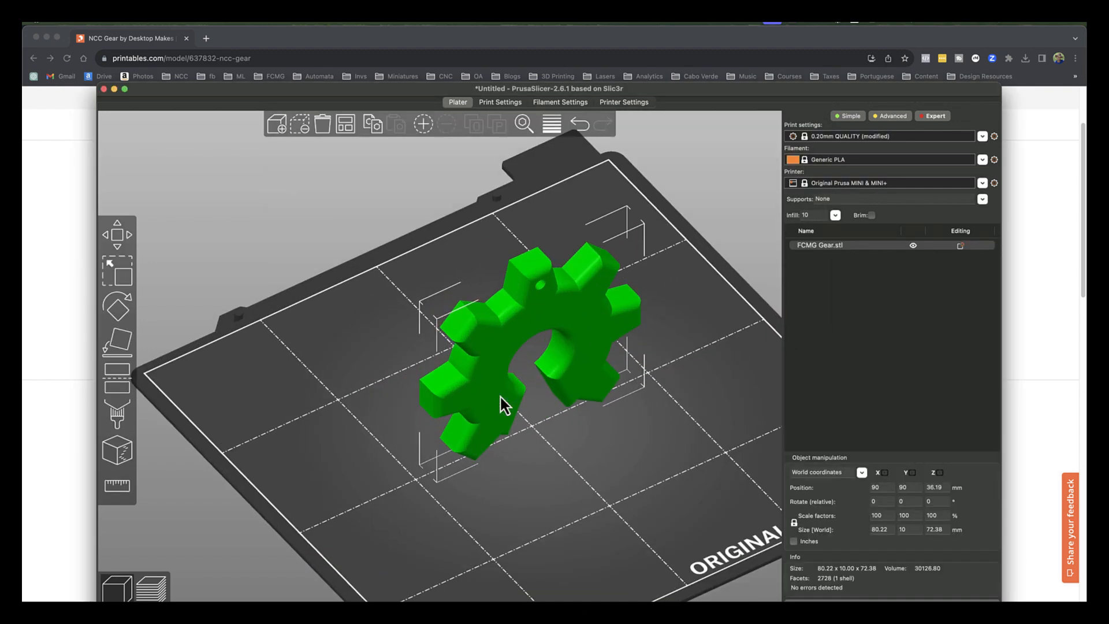
drag(511, 503, 541, 487)
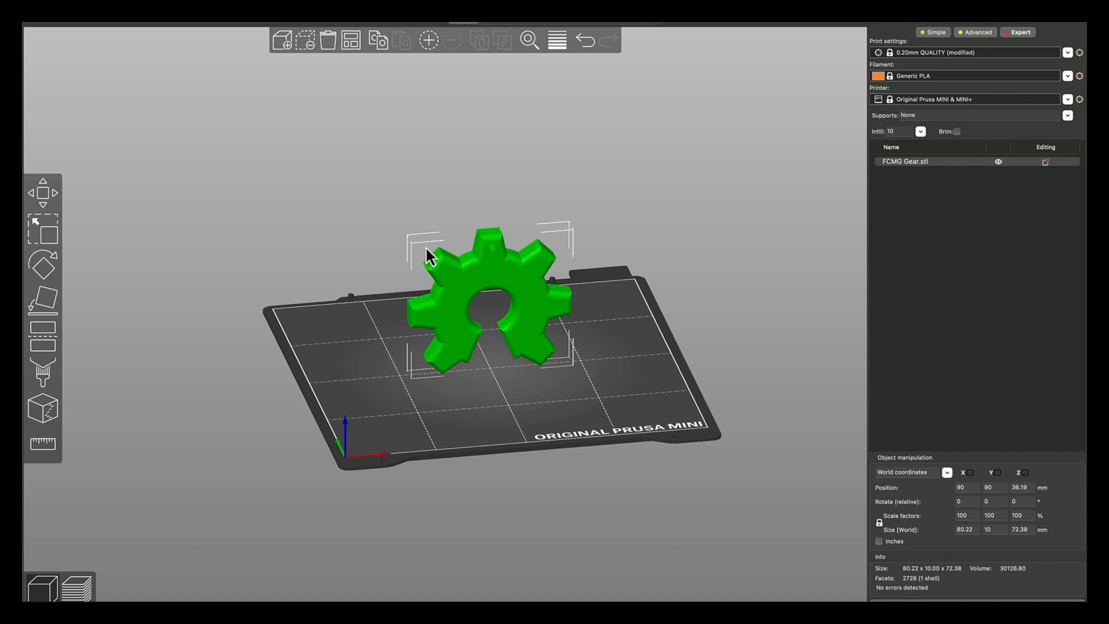
Select the gear, check the flat-side orientation instruction on the Printables page in Chrome, and return to PrusaSlicer
click(292, 255)
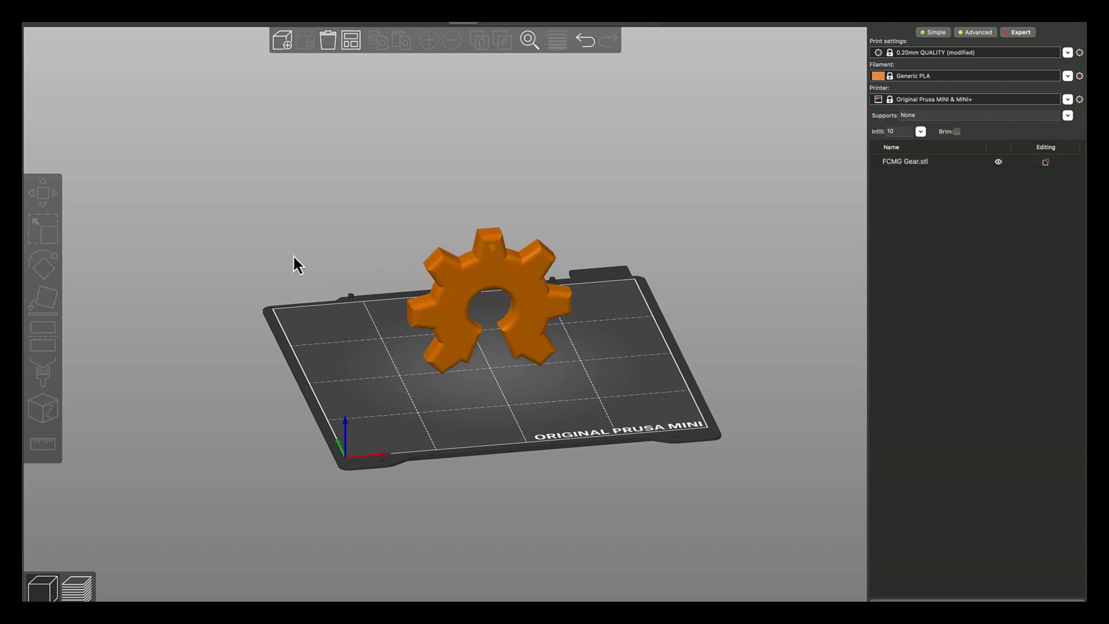
click(445, 270)
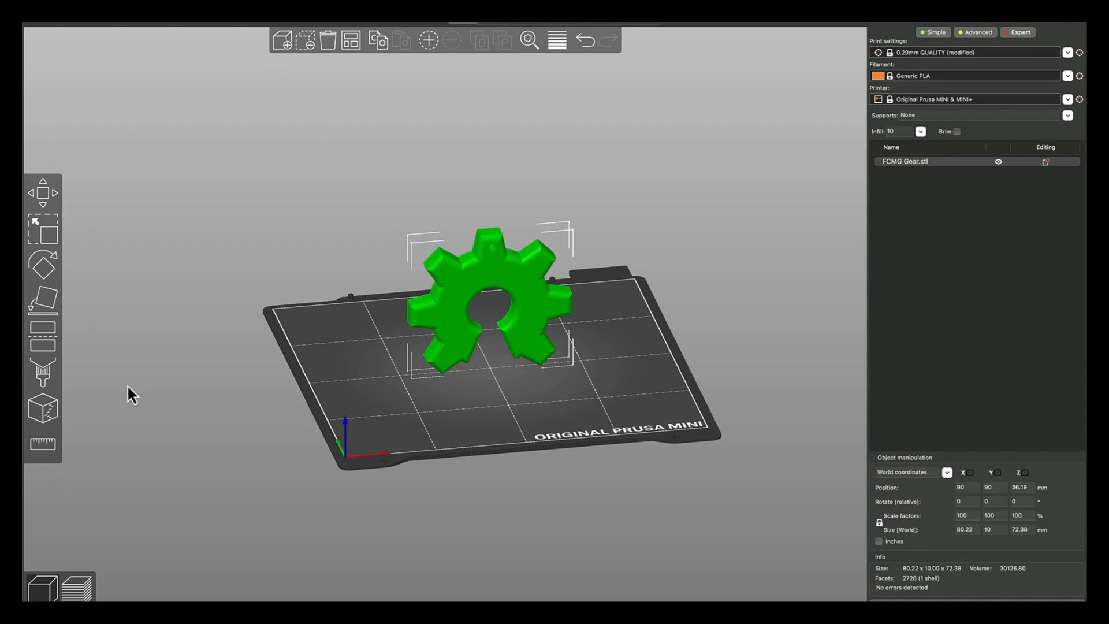
key(super+Tab)
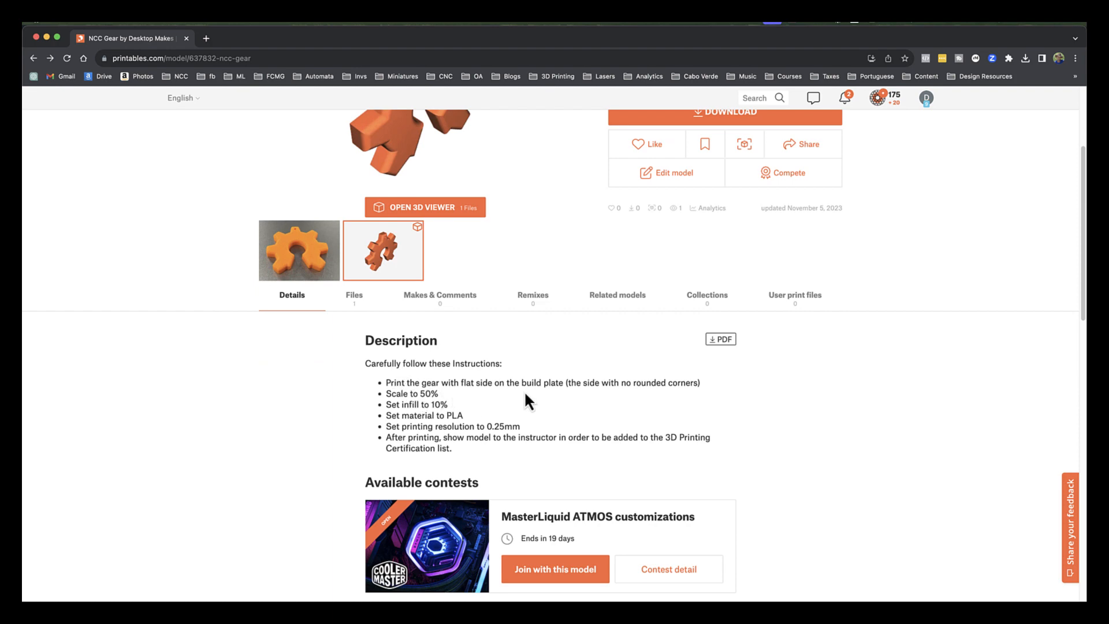
key(super+Tab)
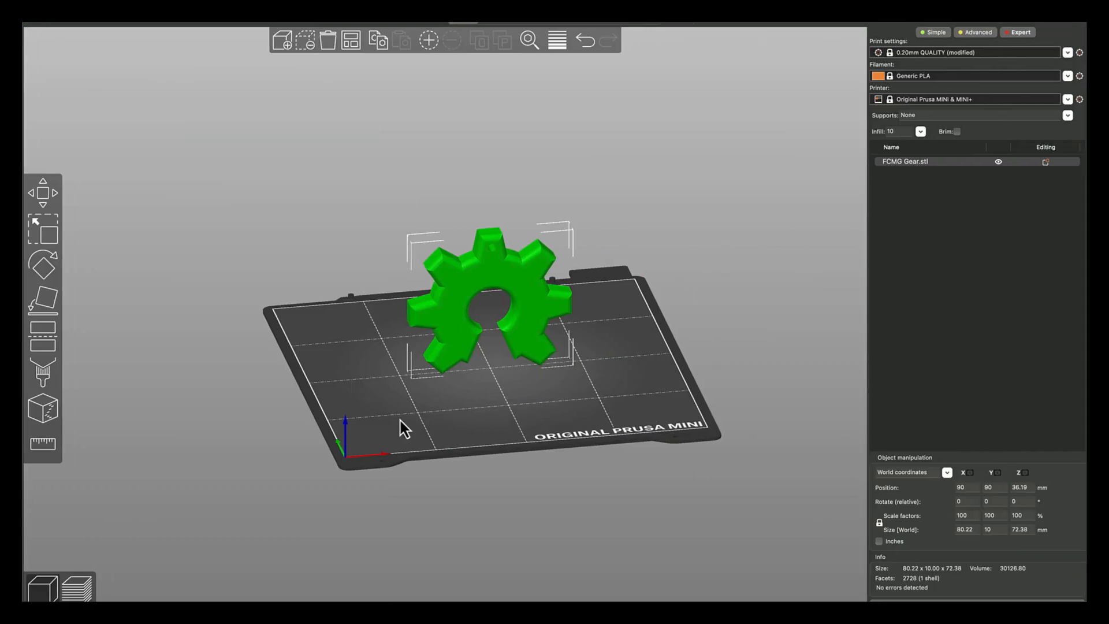
Lay the gear flat on the build plate with Place on face, using its rounded-edge front face
click(404, 428)
click(453, 323)
click(45, 308)
drag(321, 384, 429, 337)
drag(495, 259, 463, 297)
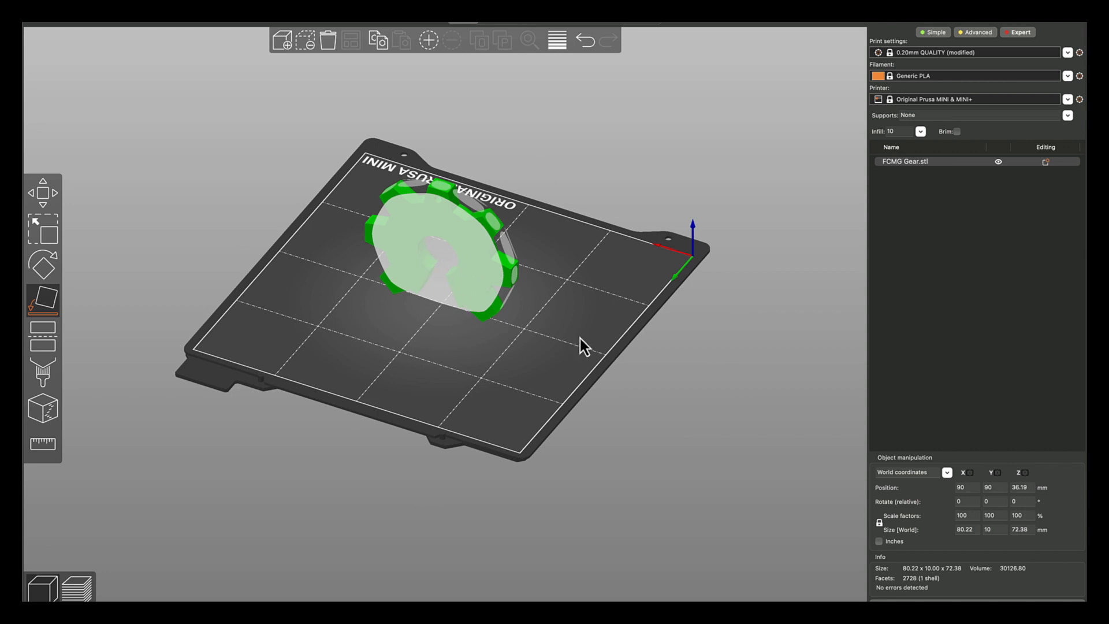
middle_drag(590, 342, 573, 413)
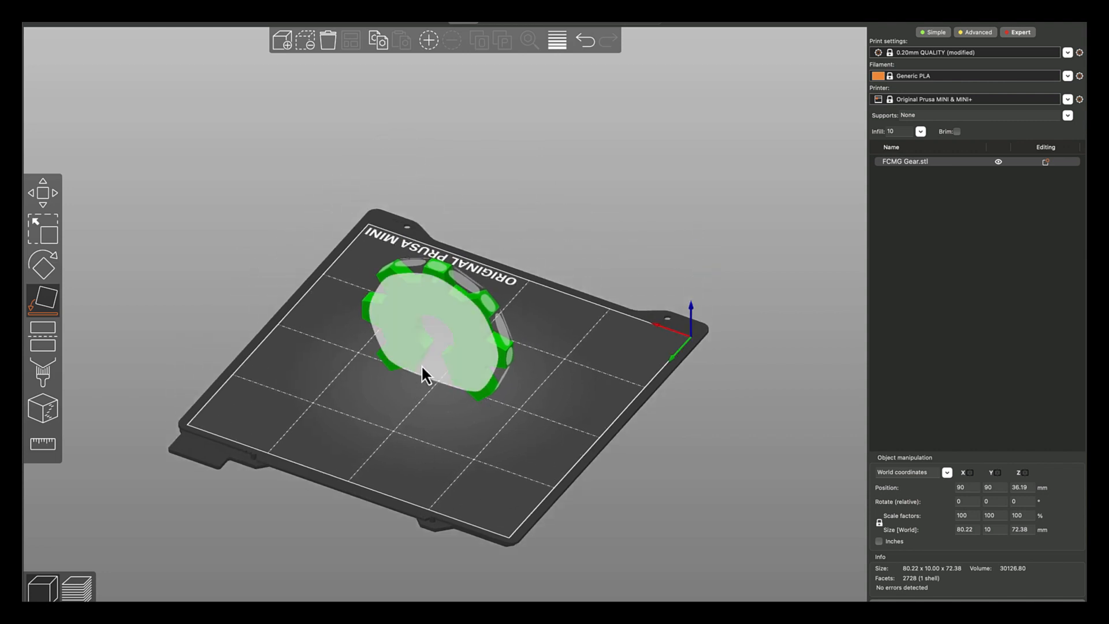
drag(514, 463, 491, 456)
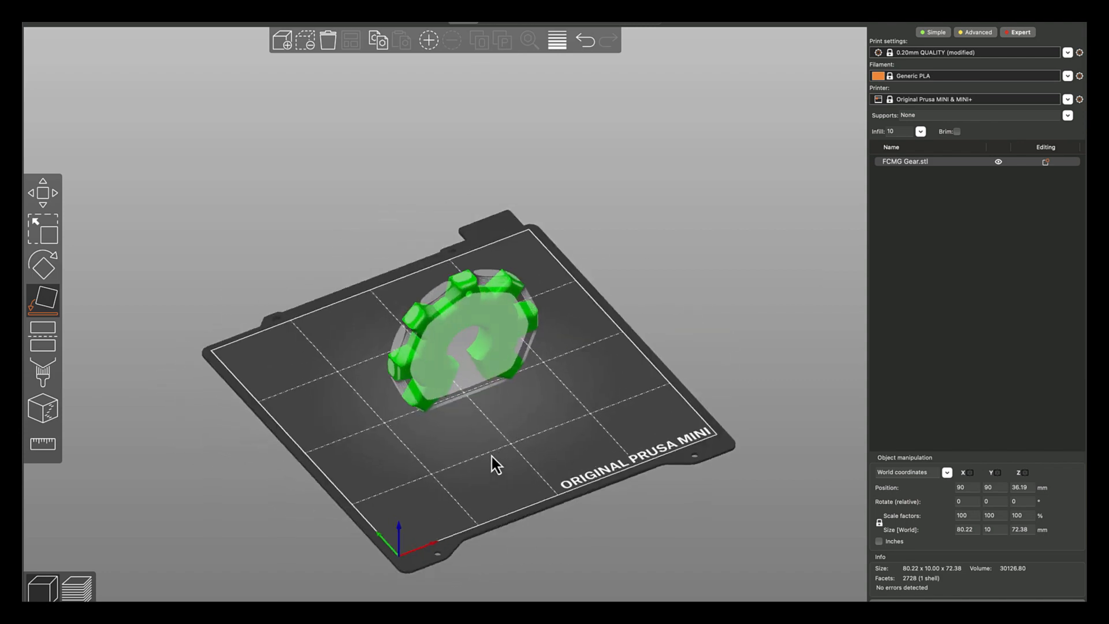
click(484, 352)
click(606, 360)
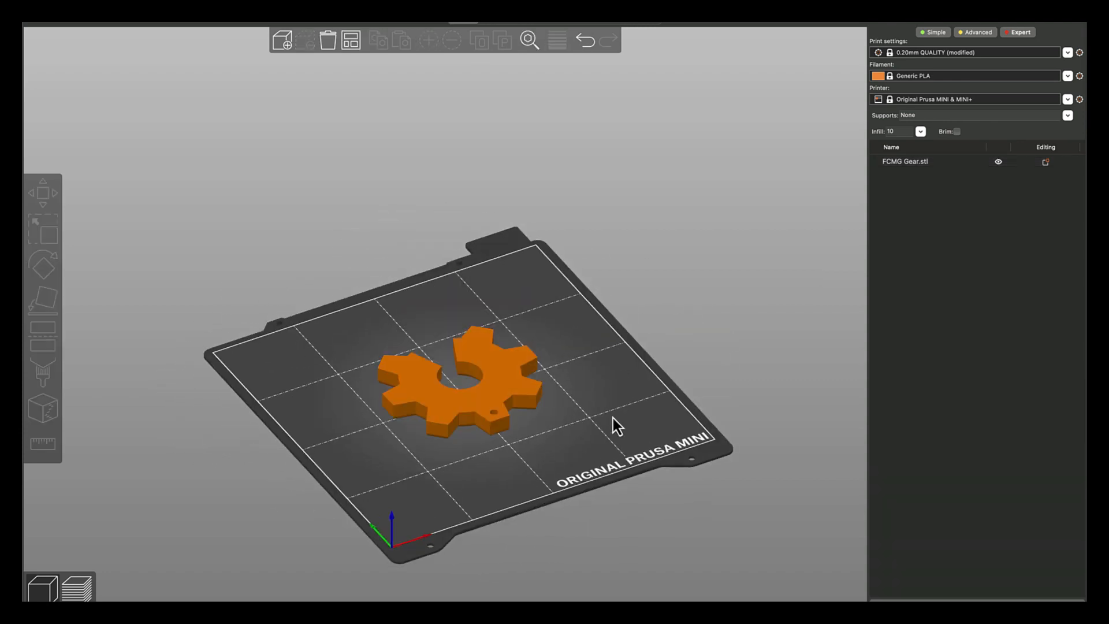
Examine from a low angle how the gear's lower edges rest on the build plate, and reselect the gear
click(433, 442)
scroll(433, 441, up, 2)
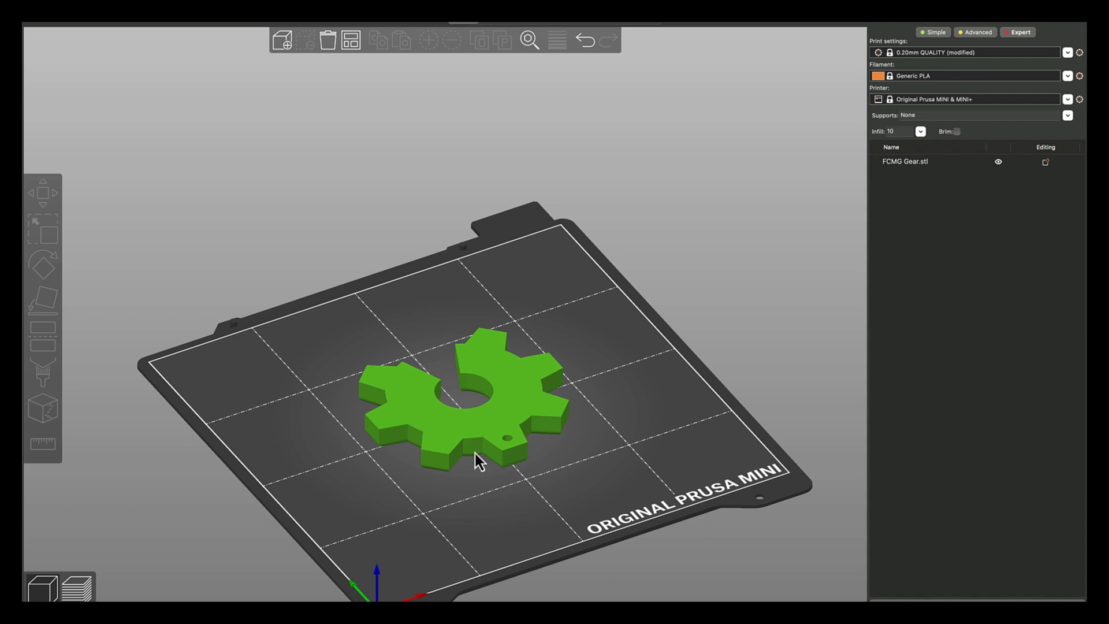
click(480, 490)
drag(503, 498, 503, 482)
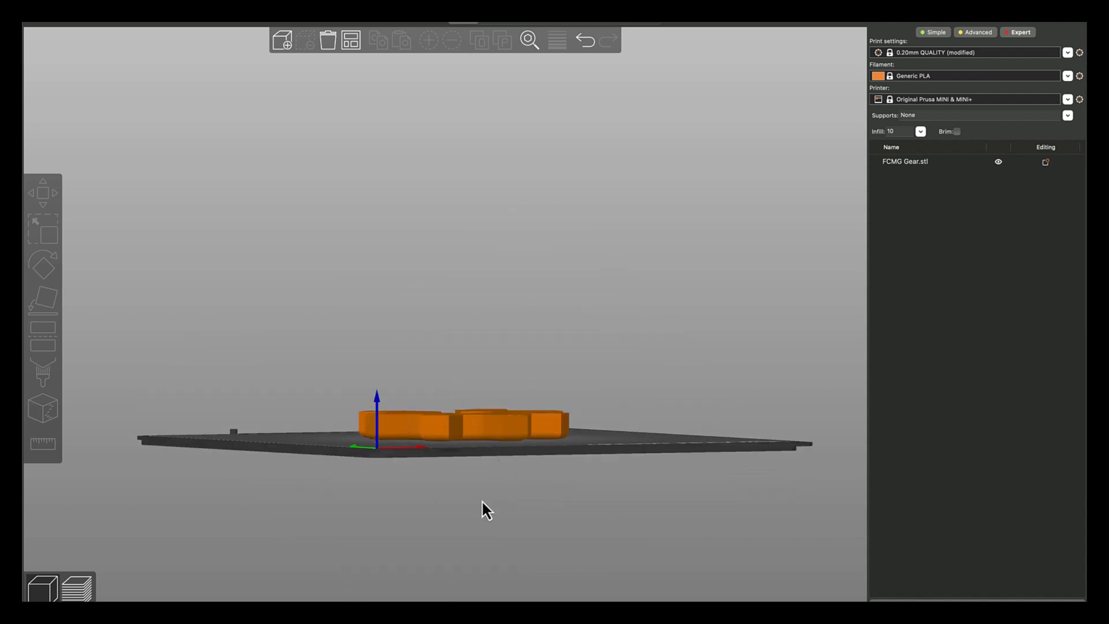
key(0)
click(458, 453)
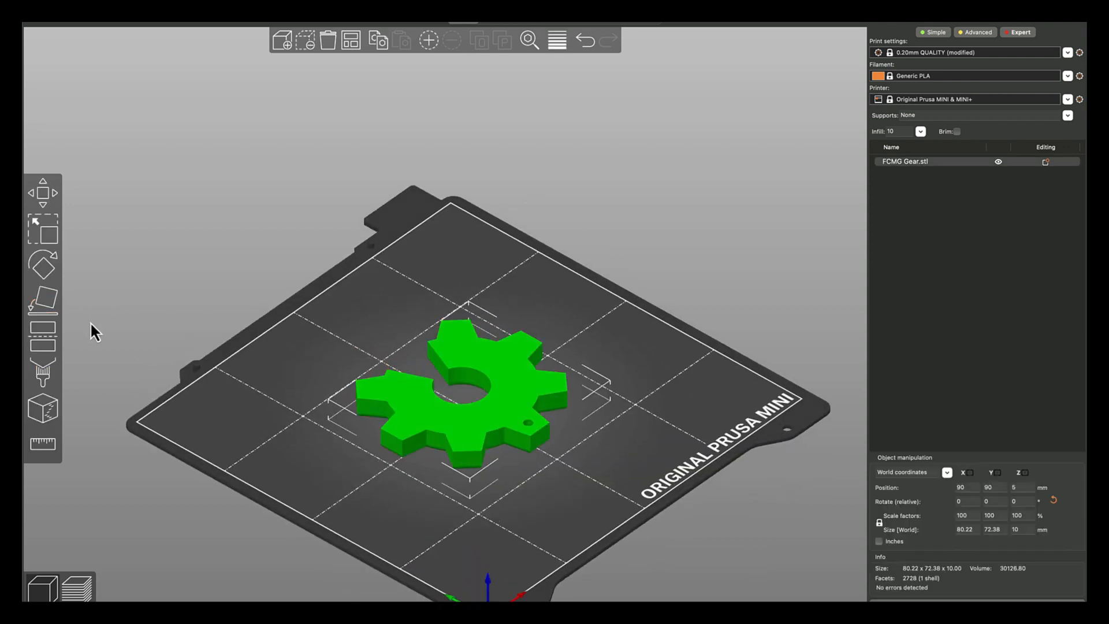
Restore the gear's upright orientation and lay it on its flat, unrounded back face with Place on face
click(49, 304)
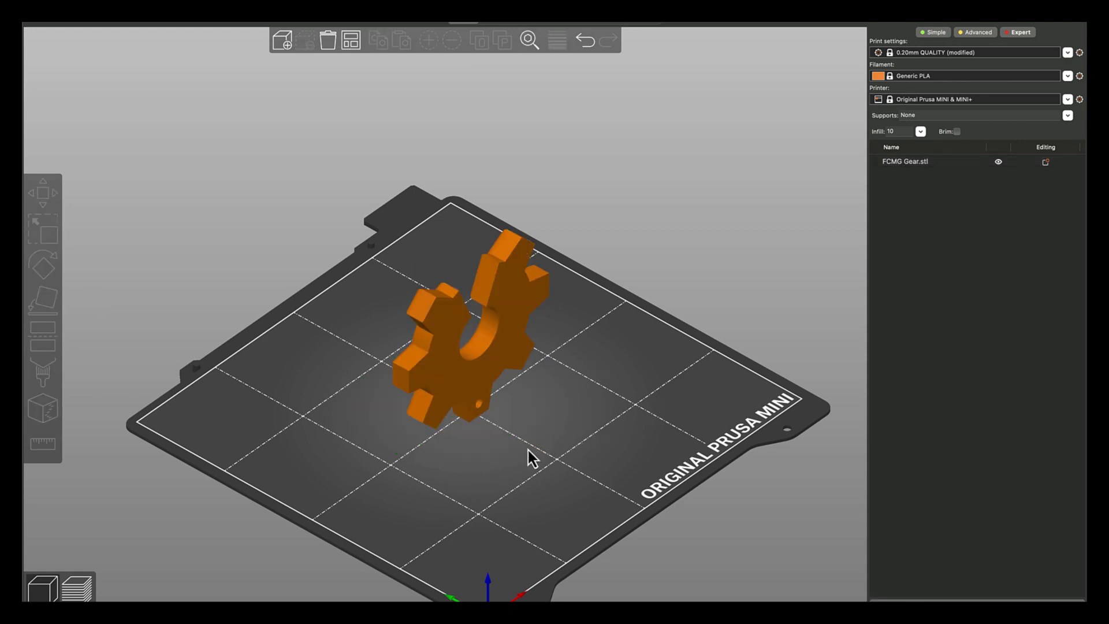
drag(465, 447, 435, 403)
click(430, 376)
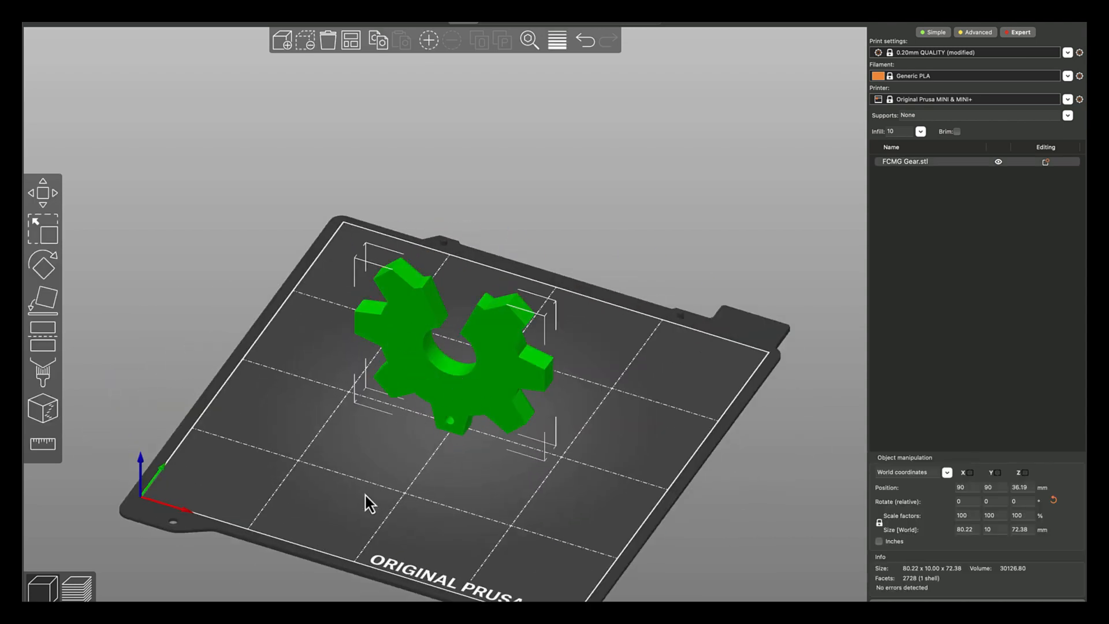
click(40, 294)
click(447, 359)
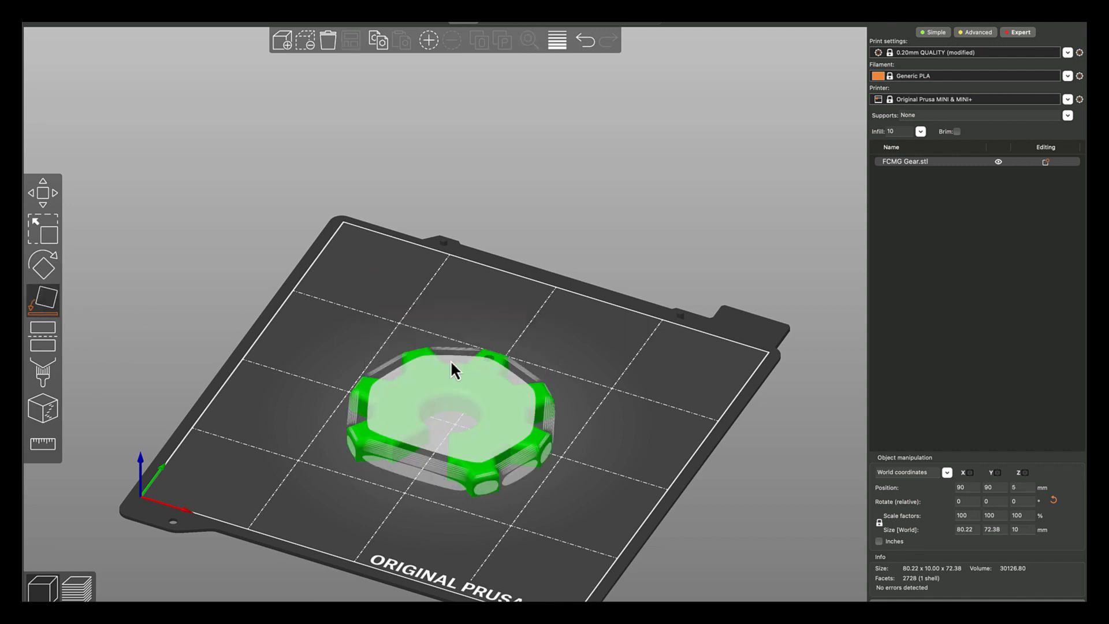
click(598, 375)
drag(597, 376, 615, 394)
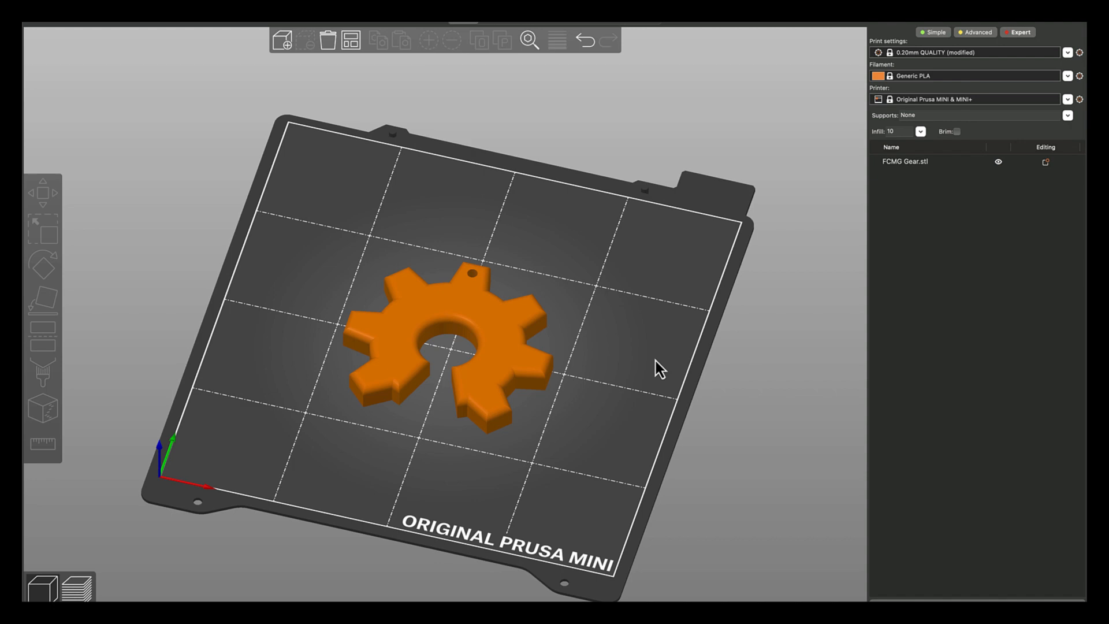
Check the scale instruction on the Printables page in Chrome, return to PrusaSlicer and select the gear
key(ctrl+Left)
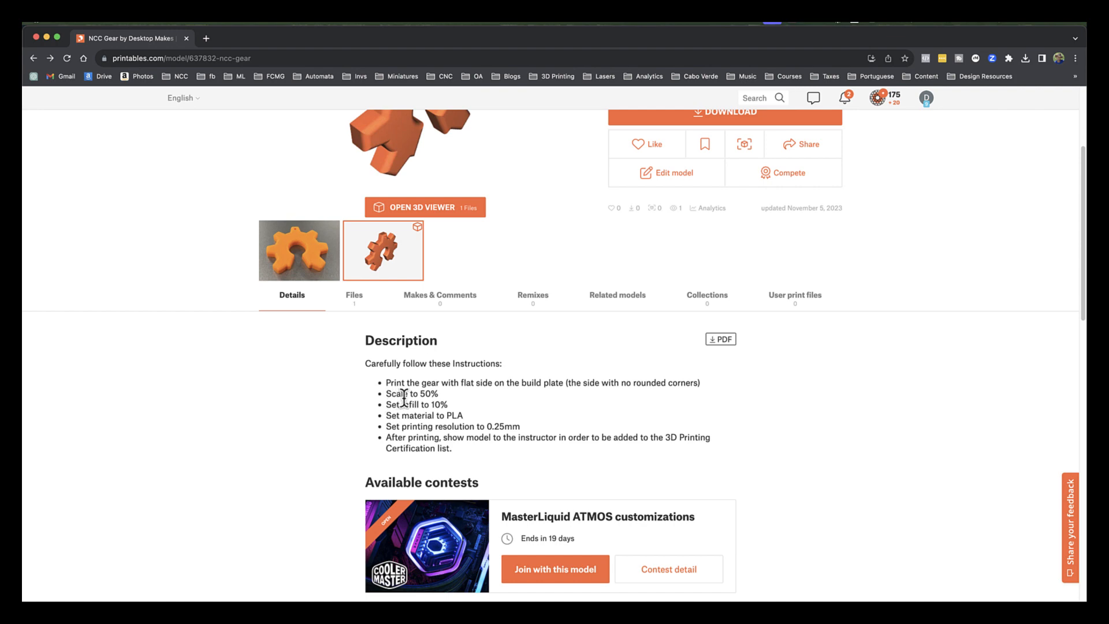
key(ctrl+Right)
click(470, 401)
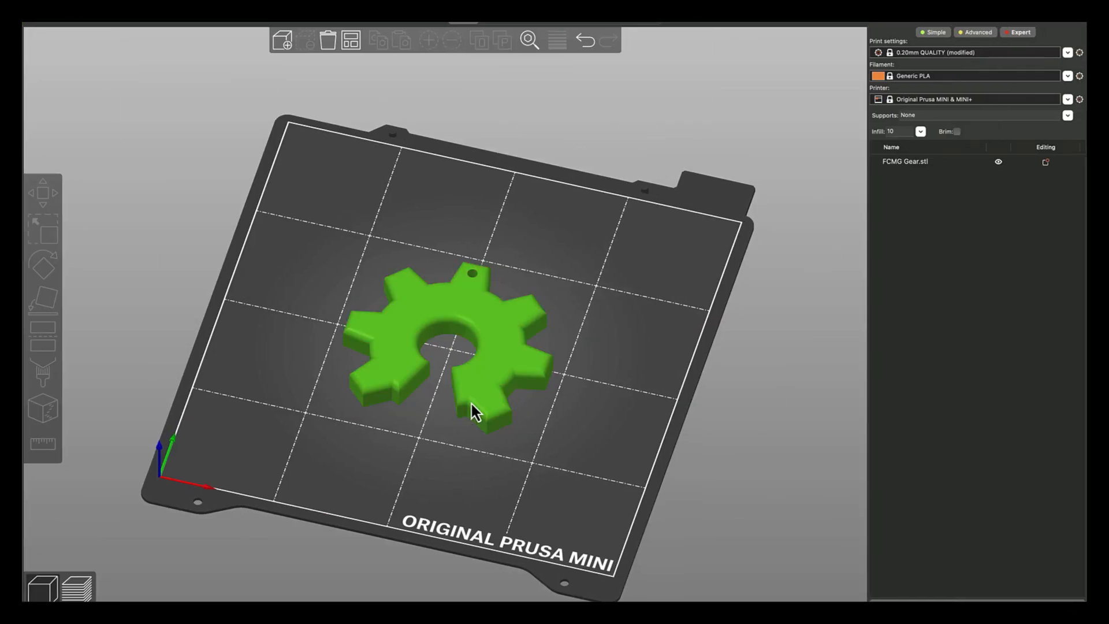
click(472, 404)
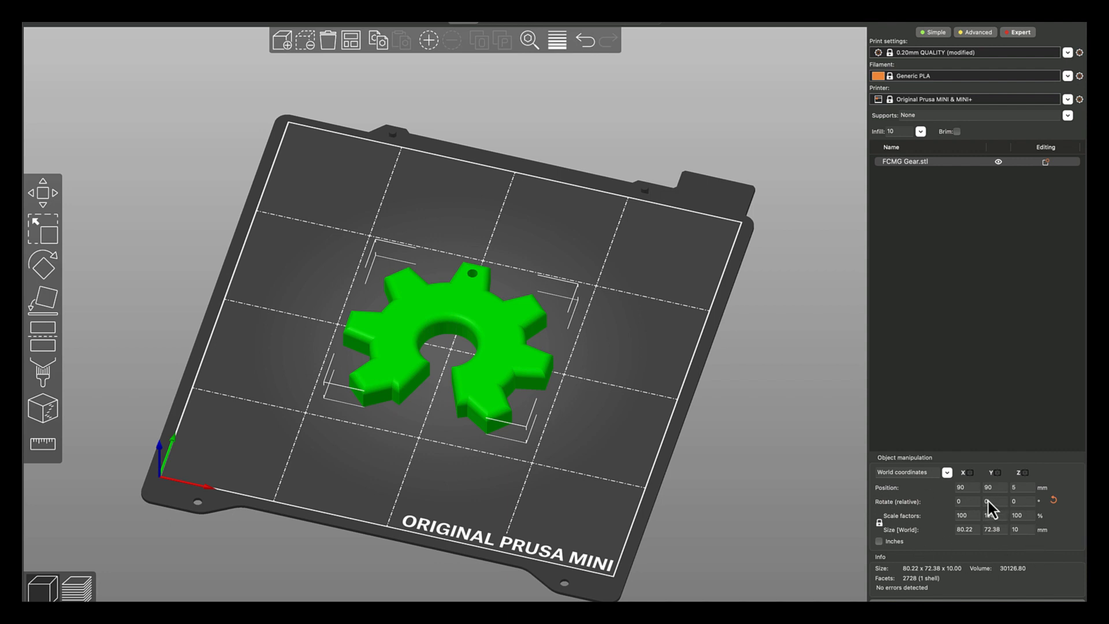
Try scaling the gear uniformly to 200% and reset its scale factors
click(884, 526)
click(957, 515)
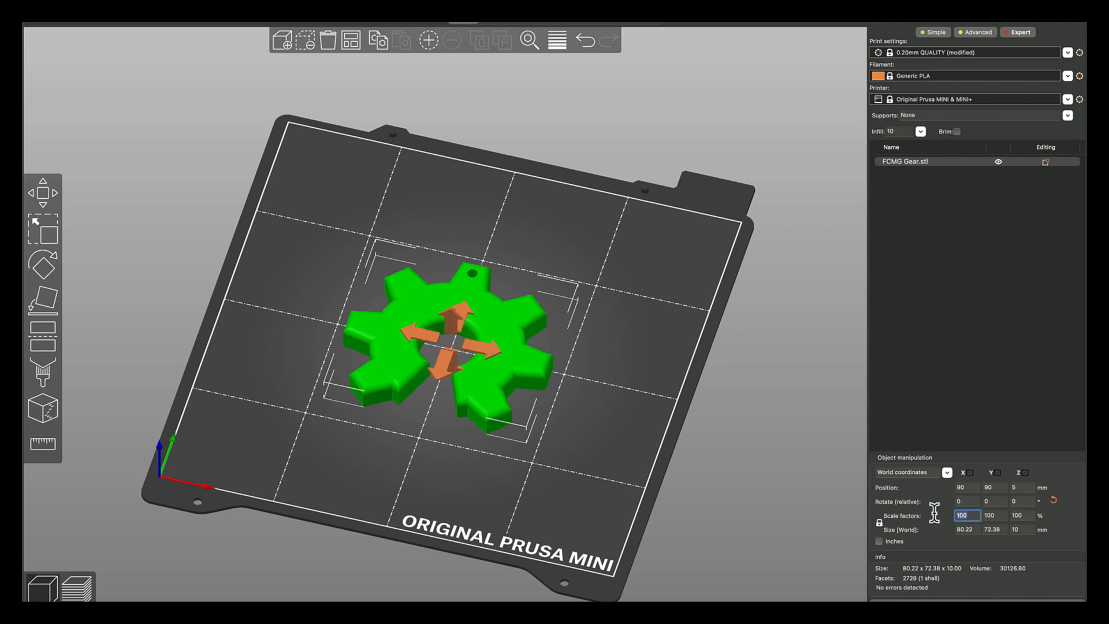
text(200)
key(Return)
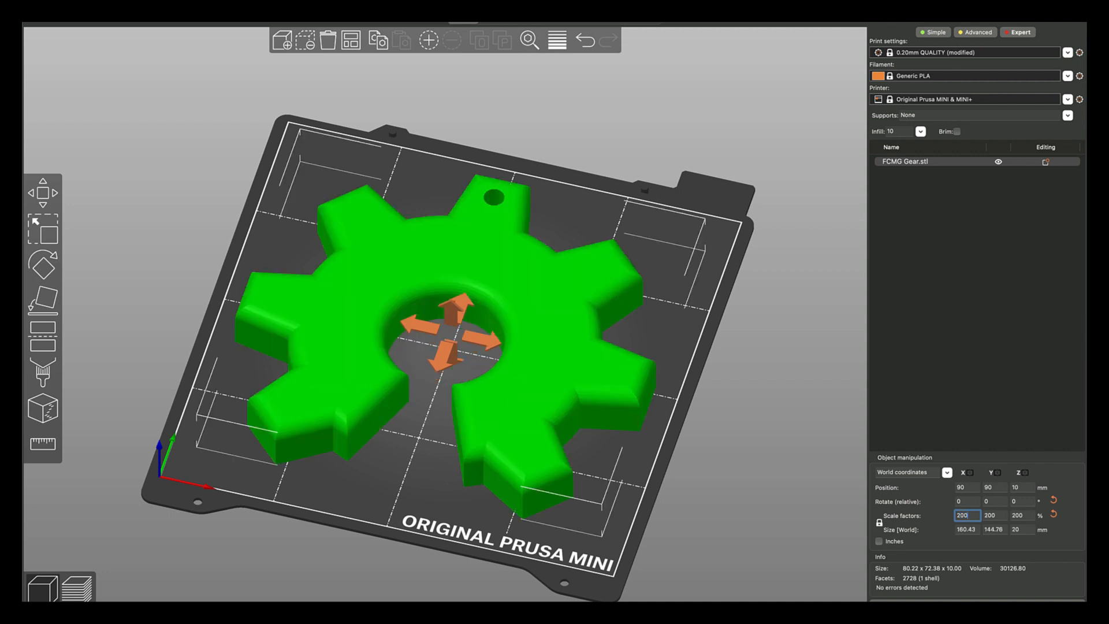
click(1055, 514)
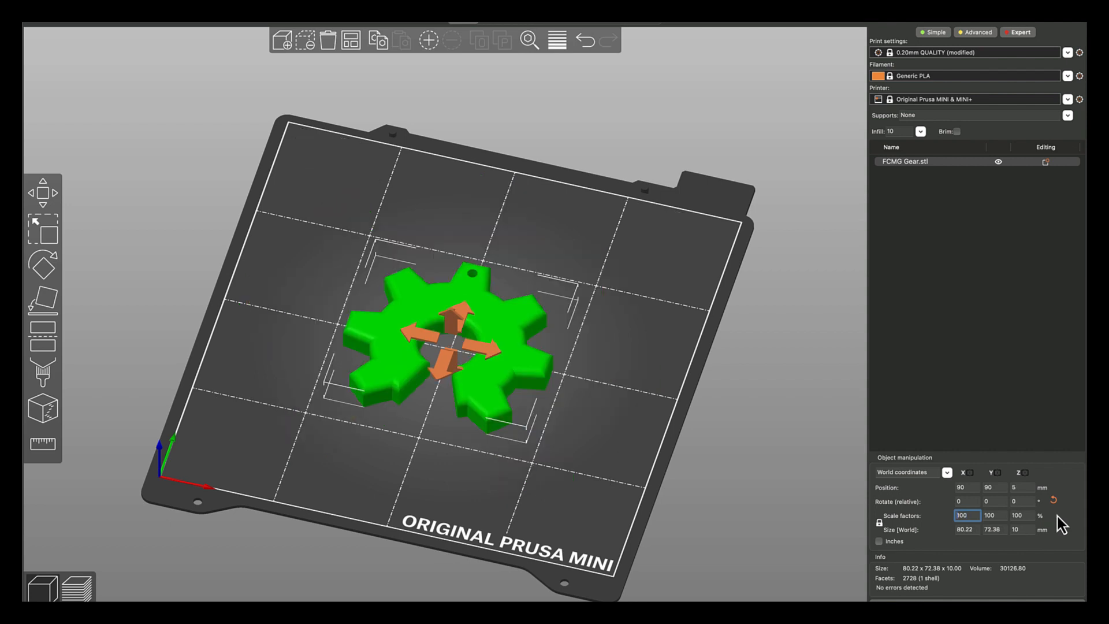
Unlock proportional scaling, try stretching the gear to 500% along Z only, and reset its scale factors with the proportions locked again
click(879, 522)
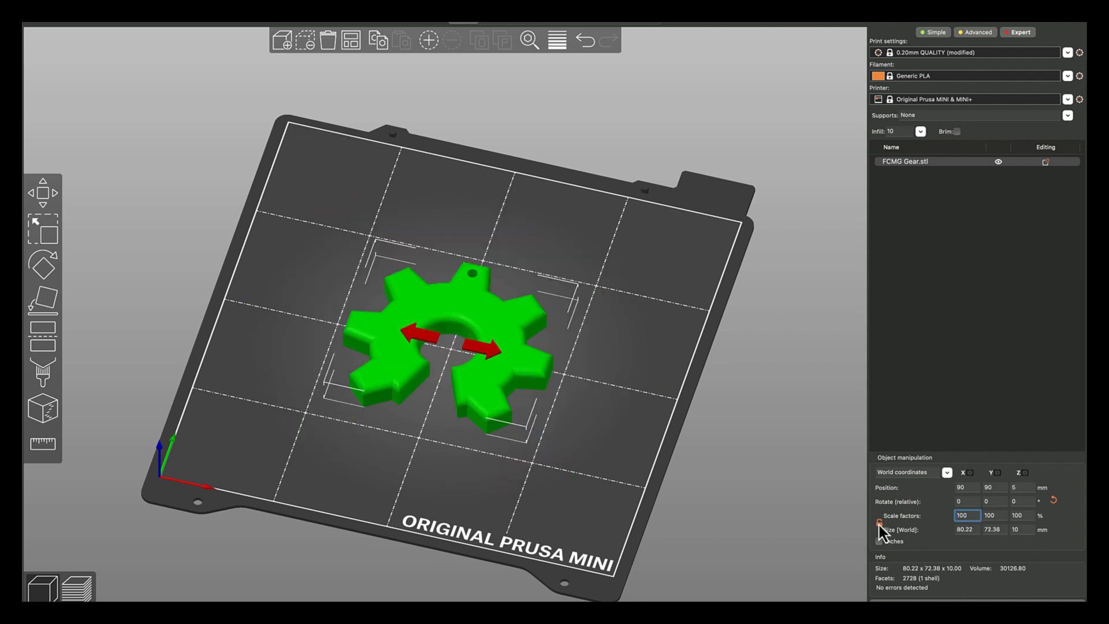
click(1025, 517)
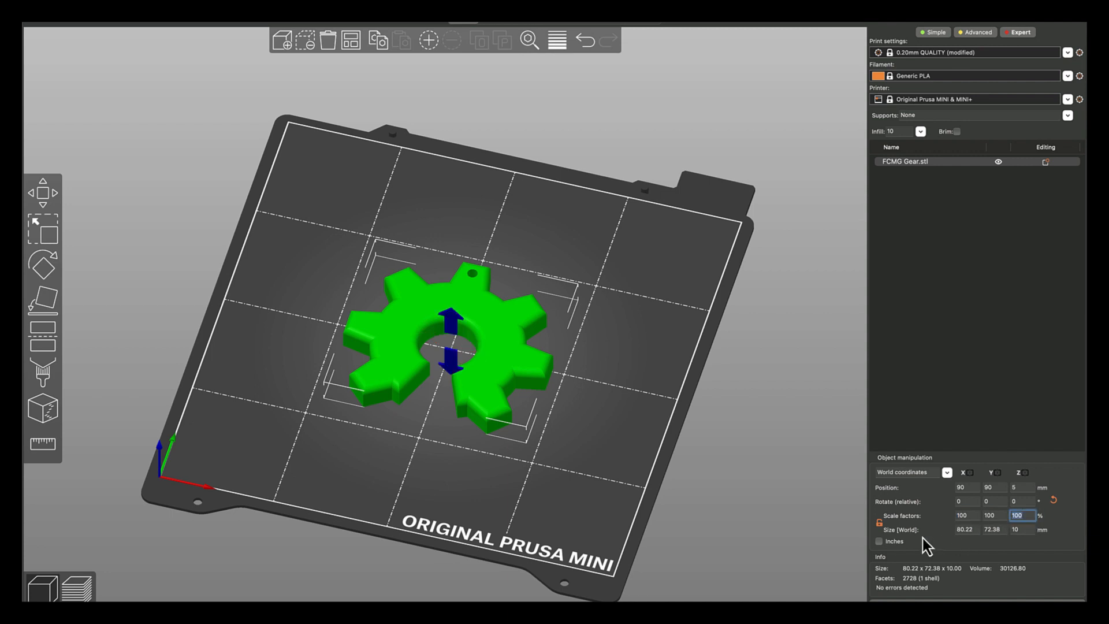
drag(775, 499, 787, 421)
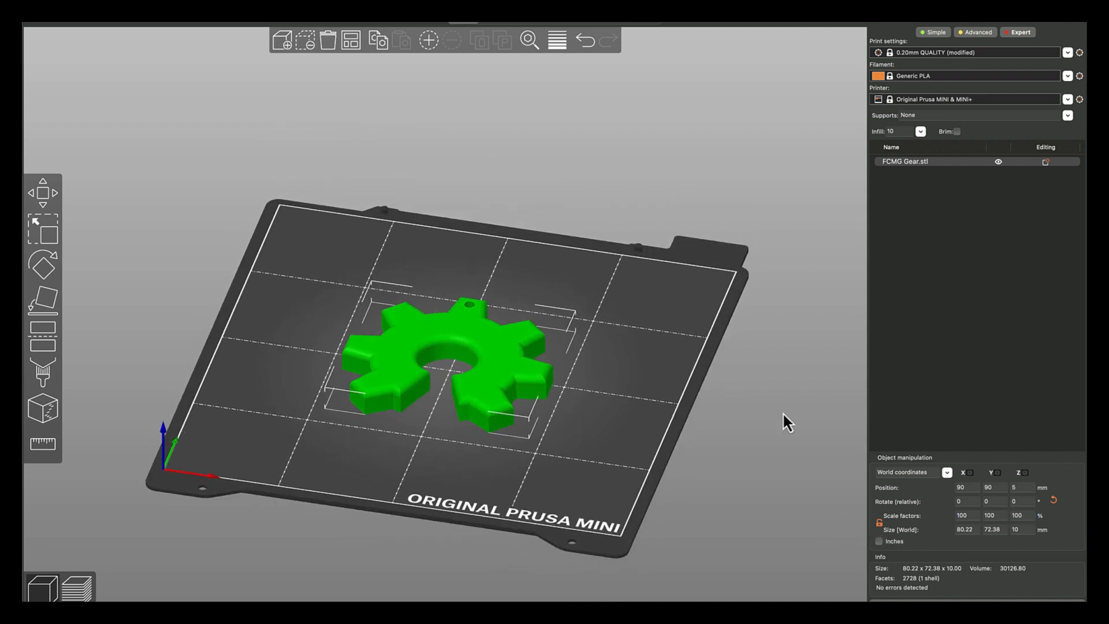
click(1007, 513)
text(500)
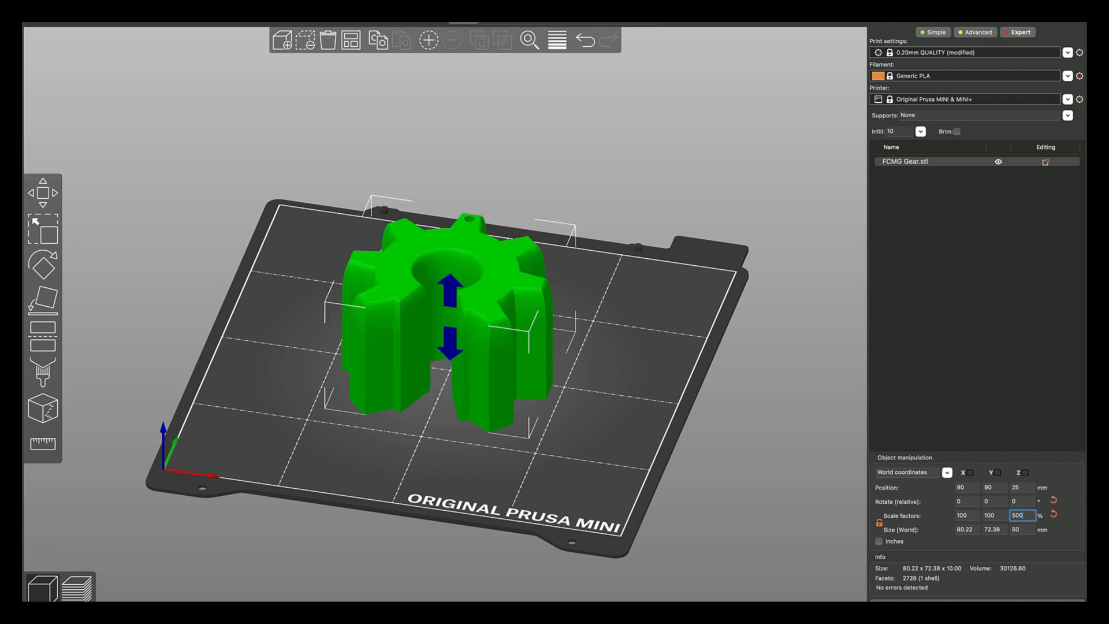
key(Return)
drag(663, 372, 619, 435)
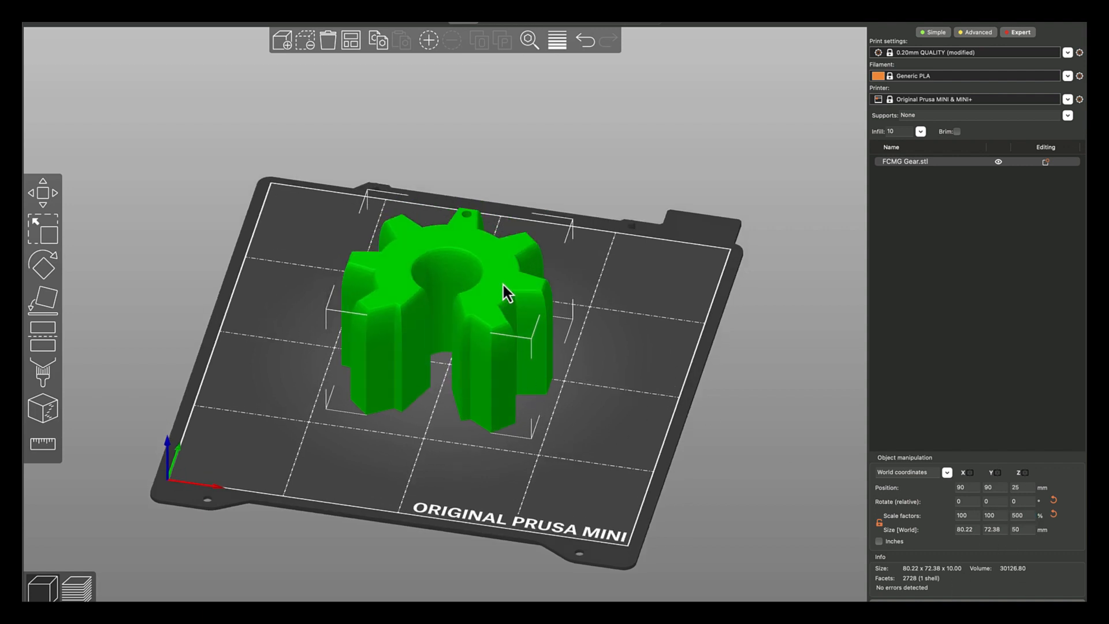
click(1054, 513)
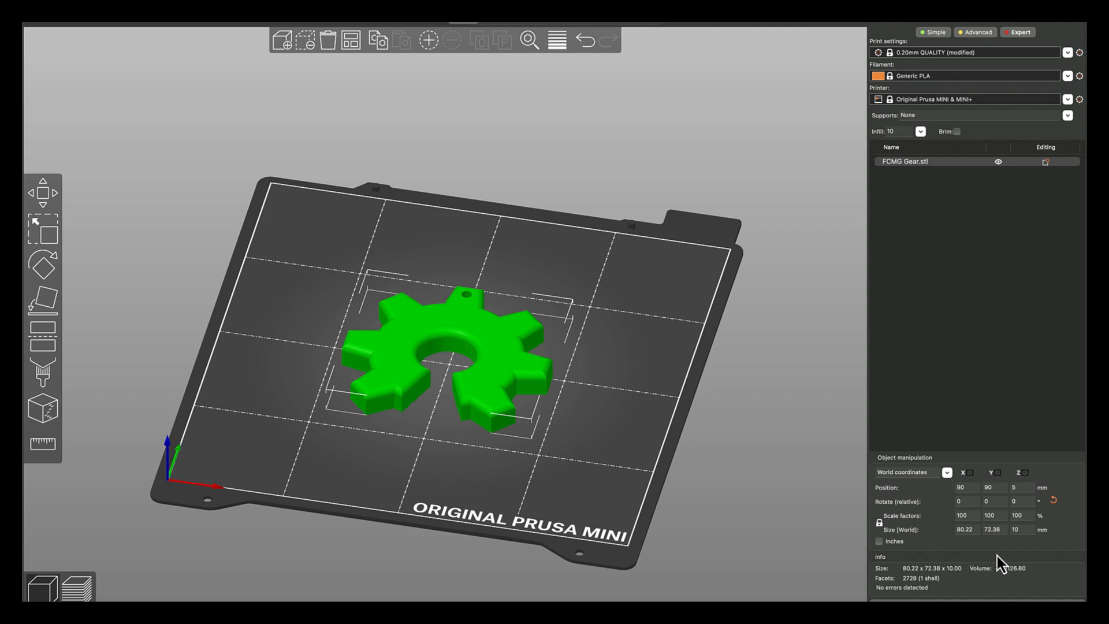
Try resizing the gear proportionally to 95 mm along X and reset its scale factors
click(975, 530)
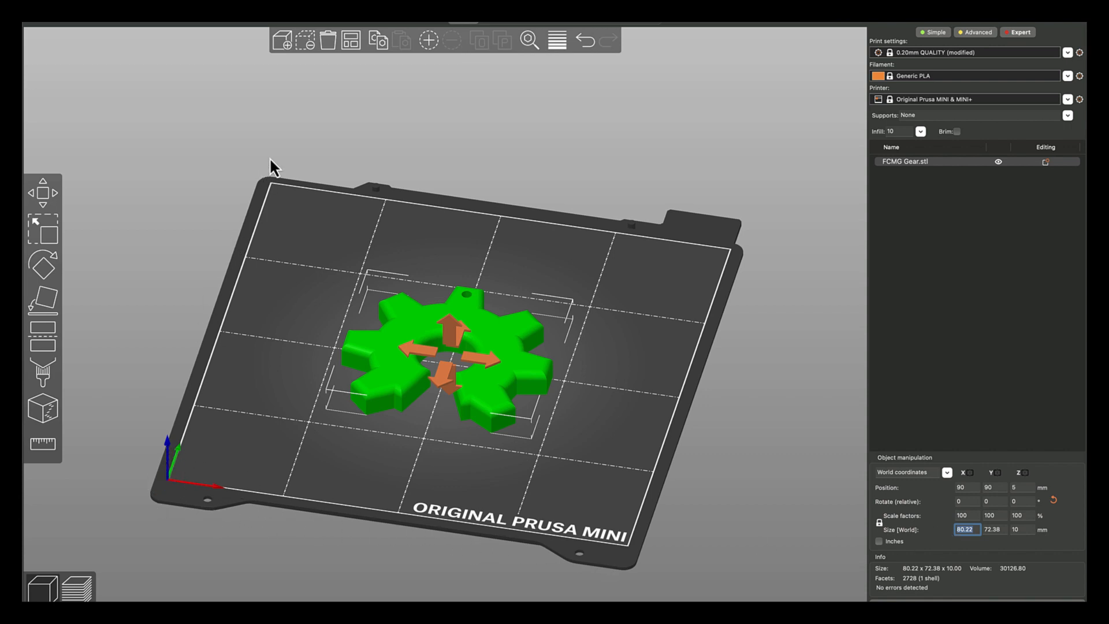
drag(205, 411, 206, 447)
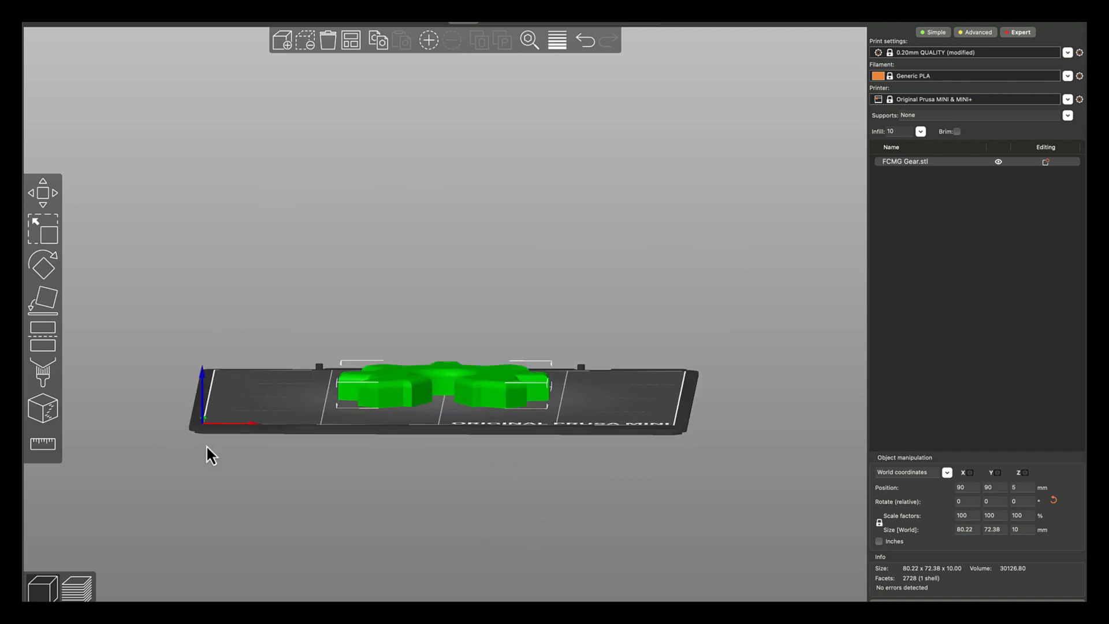
drag(279, 421, 365, 487)
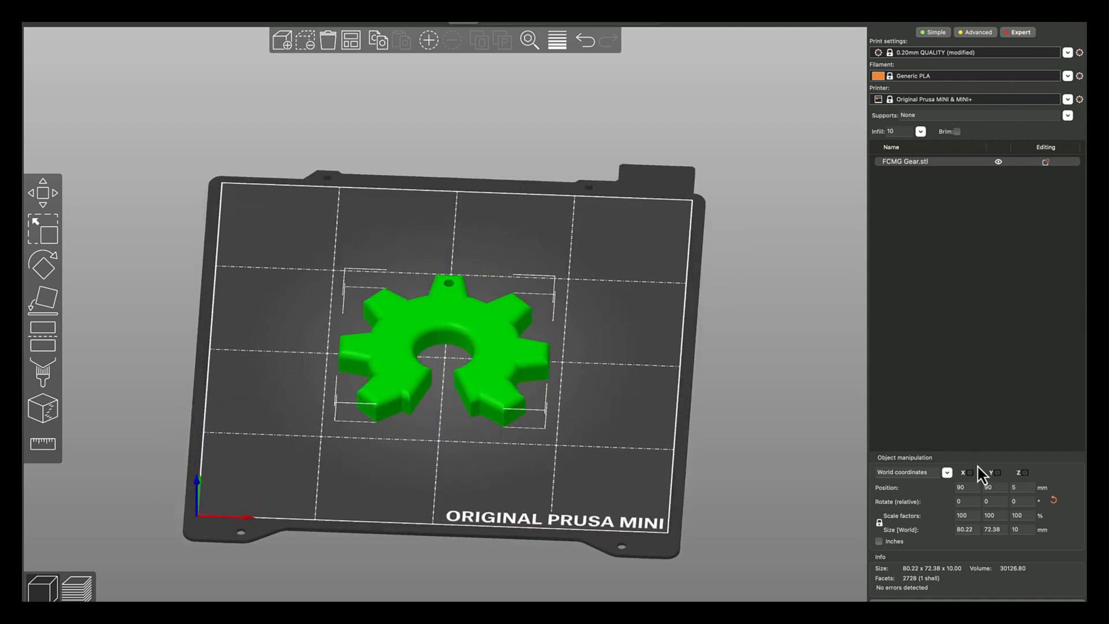
click(966, 530)
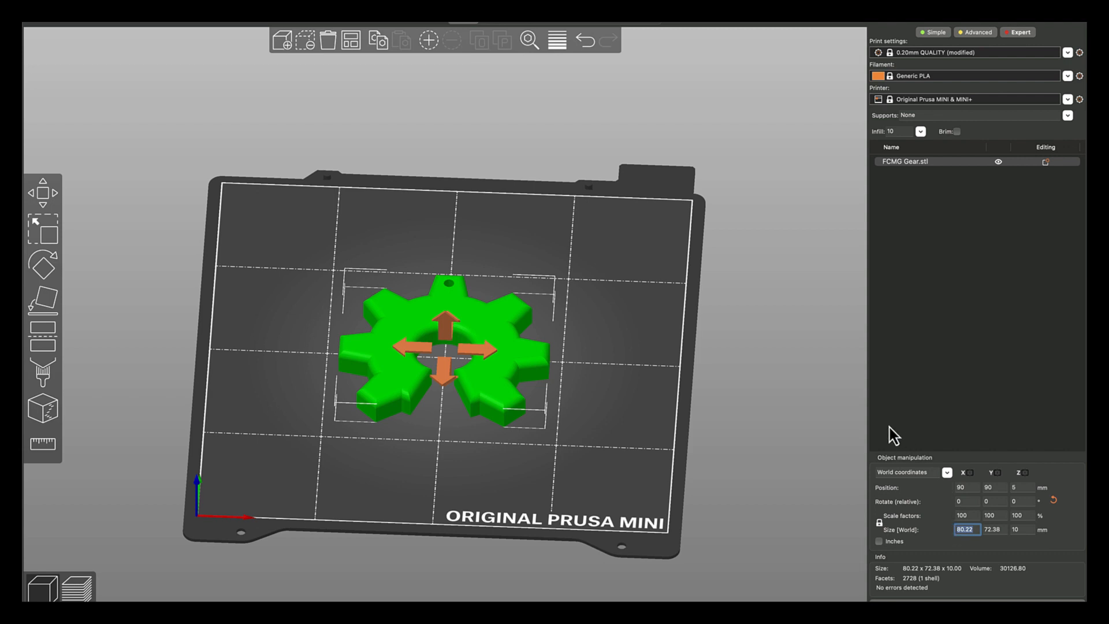
text(95)
key(Return)
click(632, 476)
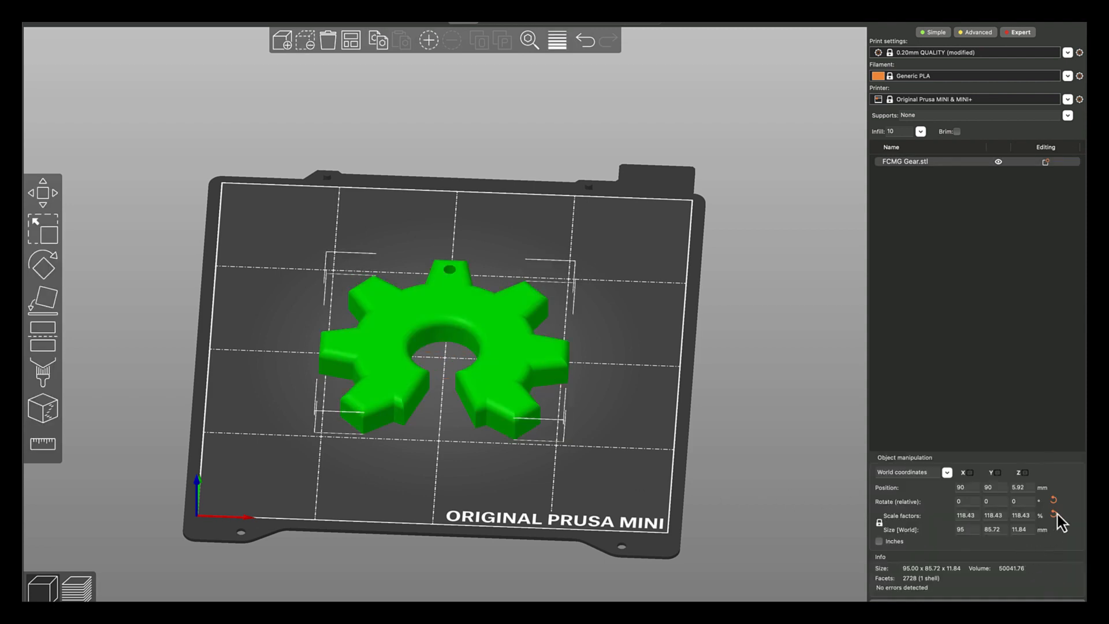
click(1057, 515)
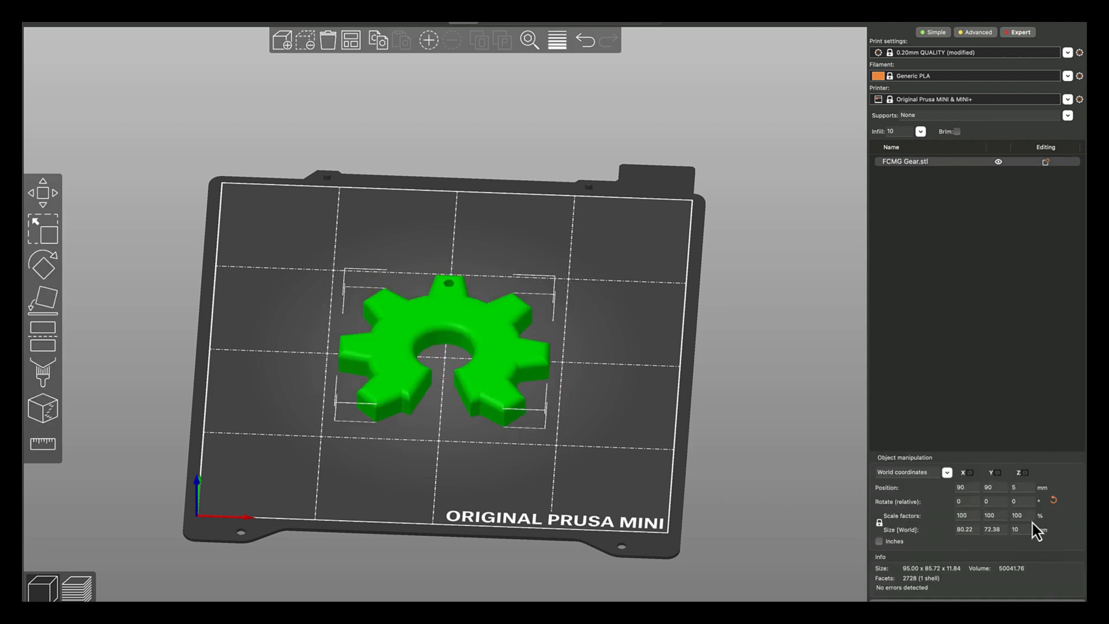
Scale the gear uniformly to 50%, view its dimensions in inches and switch the units back to millimetres
click(974, 517)
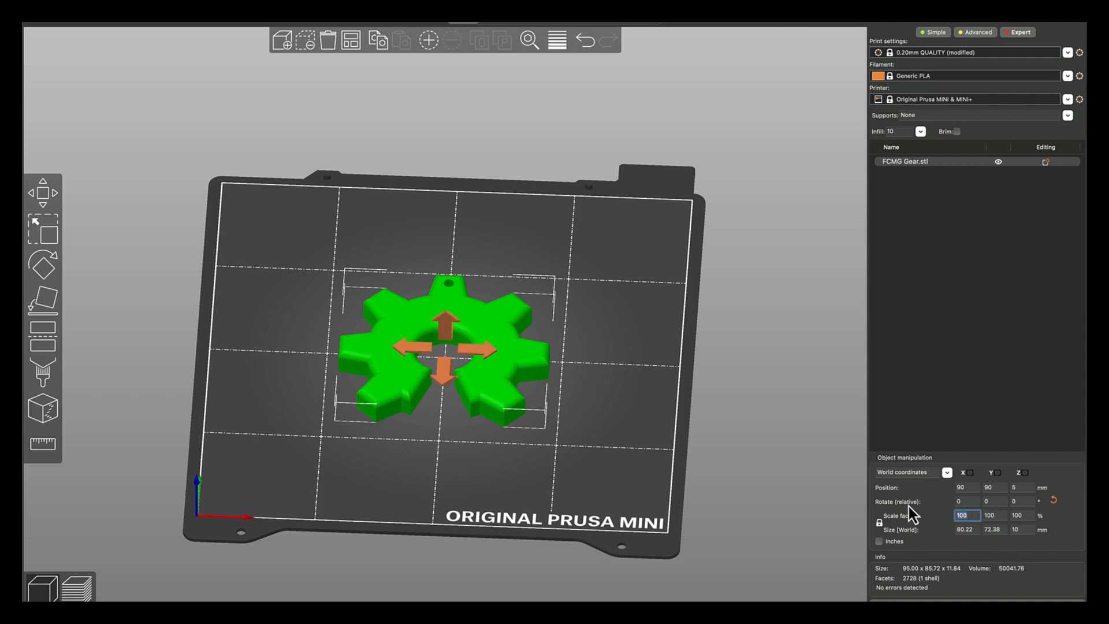
text(50)
key(Return)
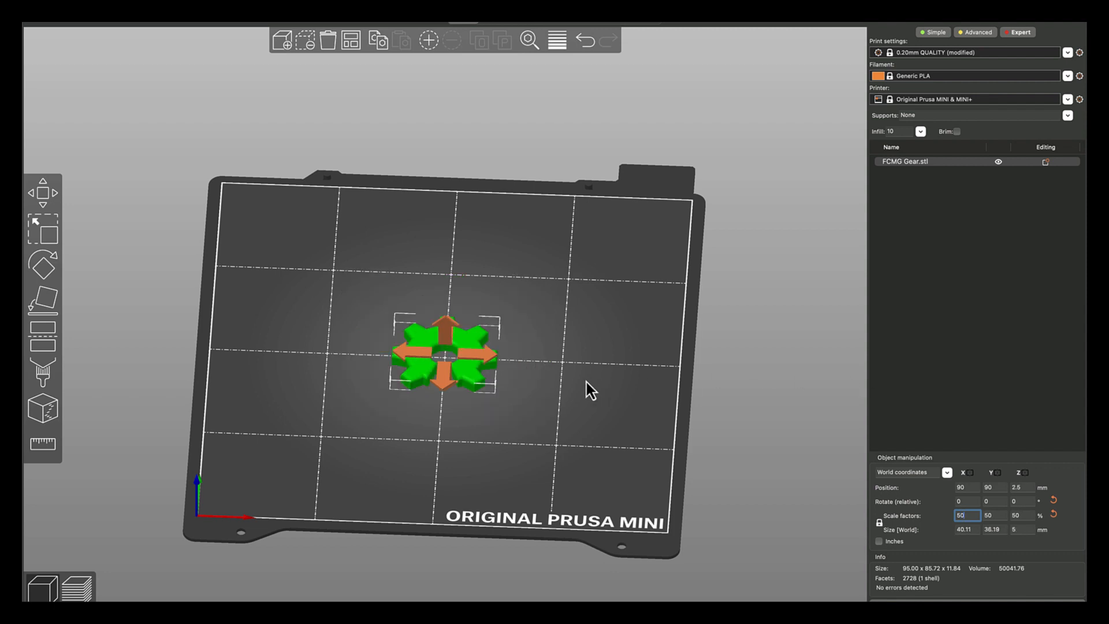
drag(587, 383, 587, 380)
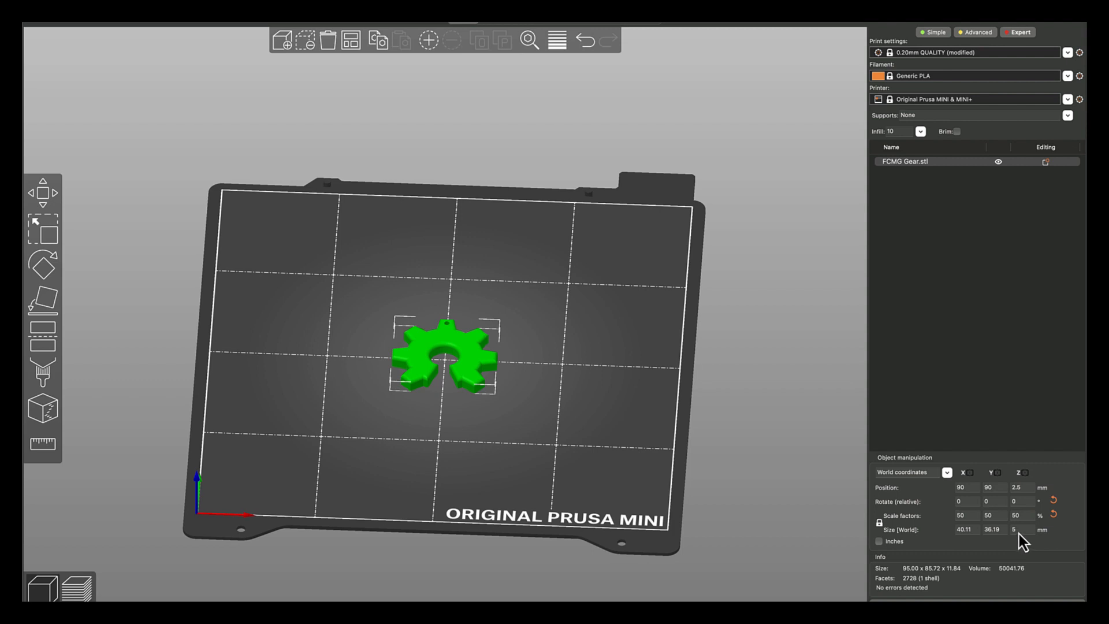
click(878, 544)
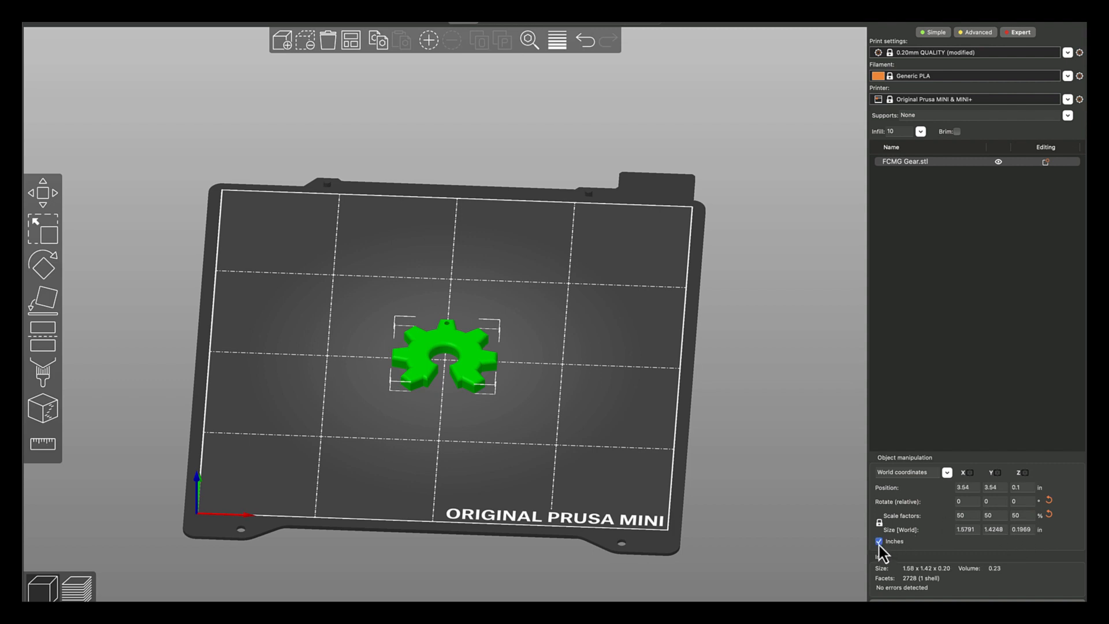
click(879, 542)
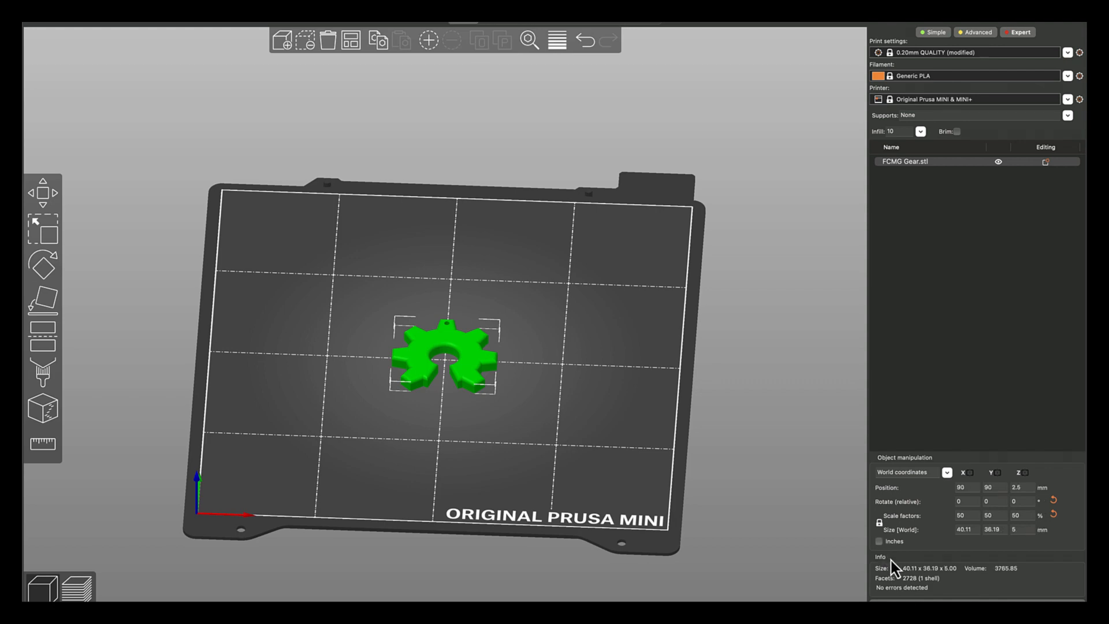
Check the infill instruction on the Printables page in Chrome, return to PrusaSlicer and set the infill to 10%
key(ctrl+Left)
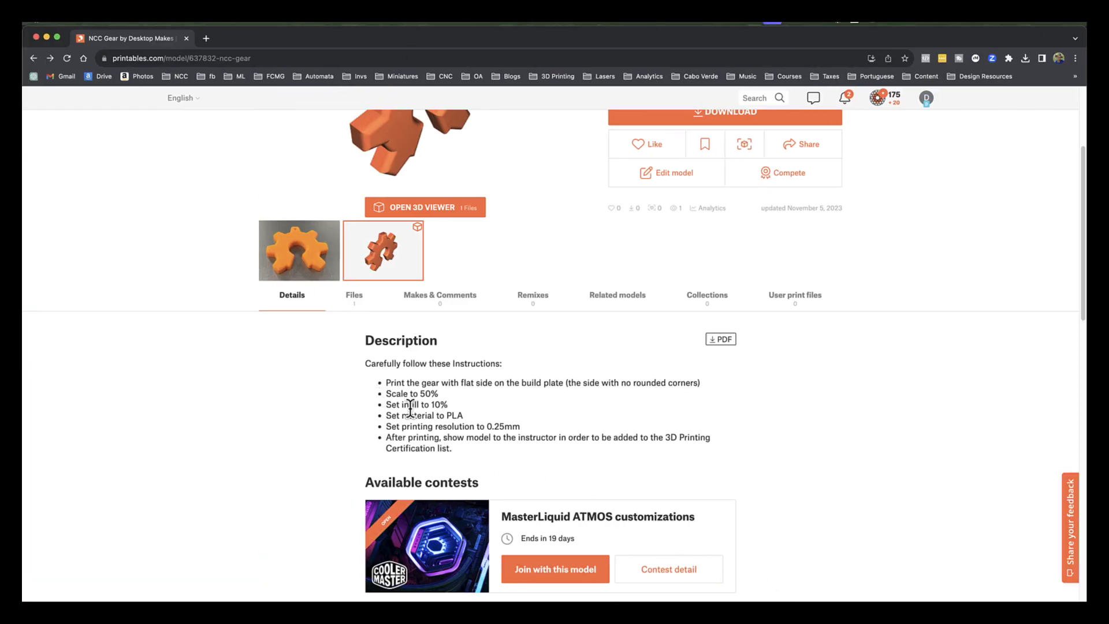
key(ctrl+Right)
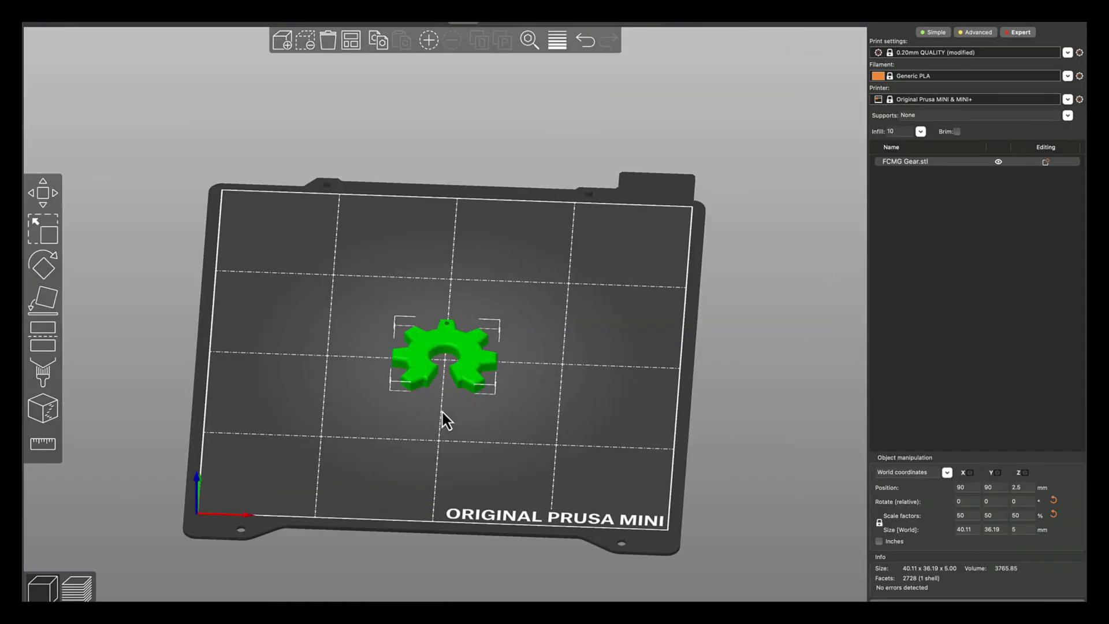
click(921, 132)
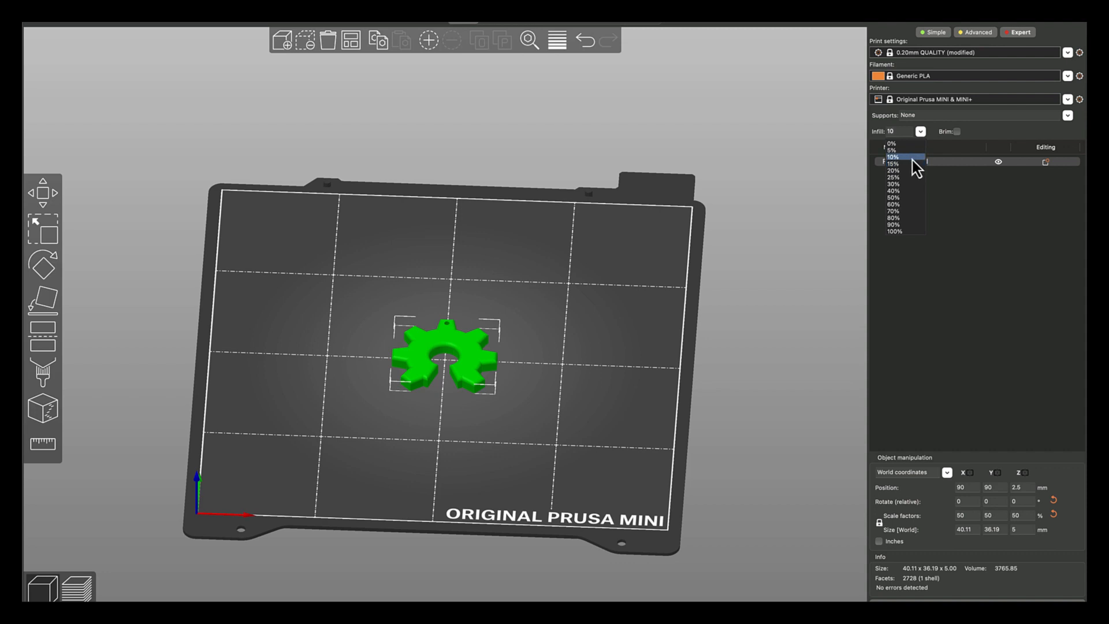
click(892, 133)
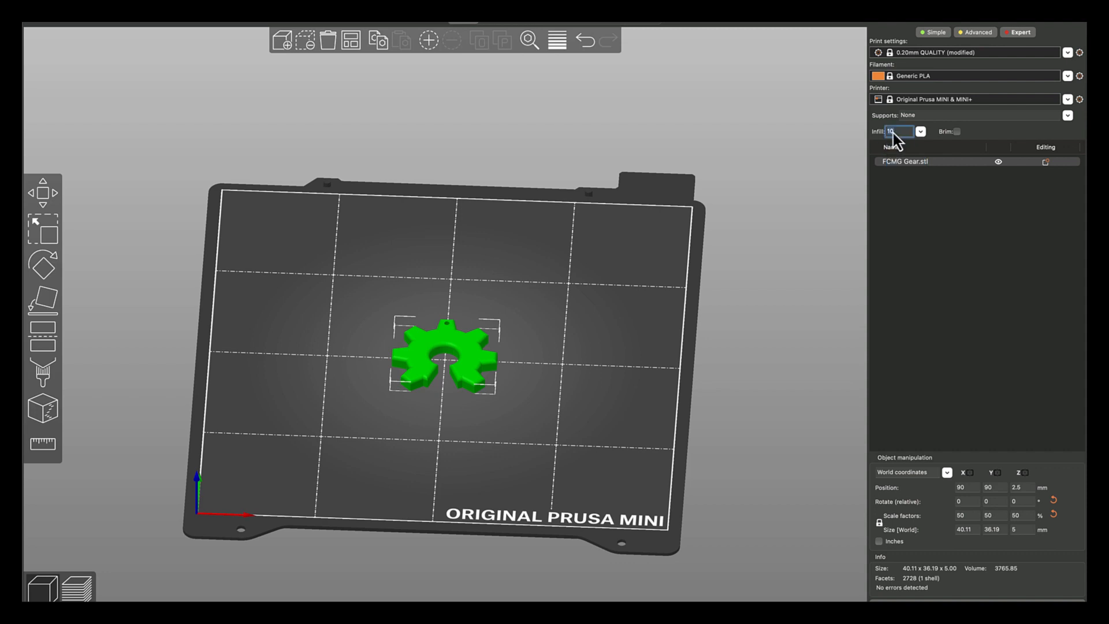
click(920, 131)
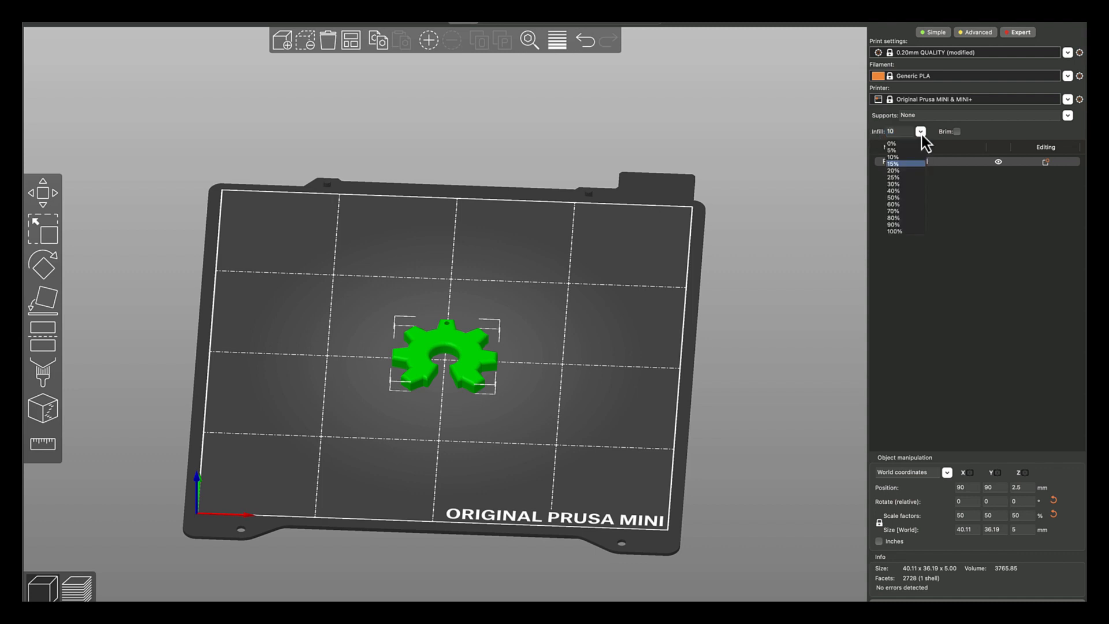
click(906, 157)
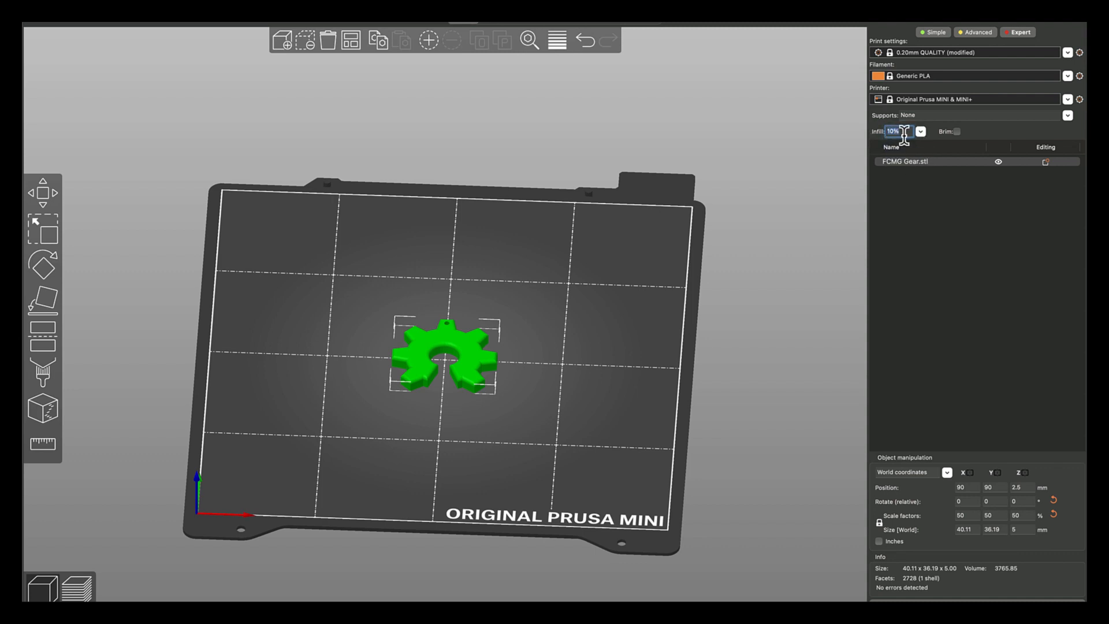
click(925, 204)
Check the material instruction on the Printables page in Chrome and return to PrusaSlicer
key(ctrl+Left)
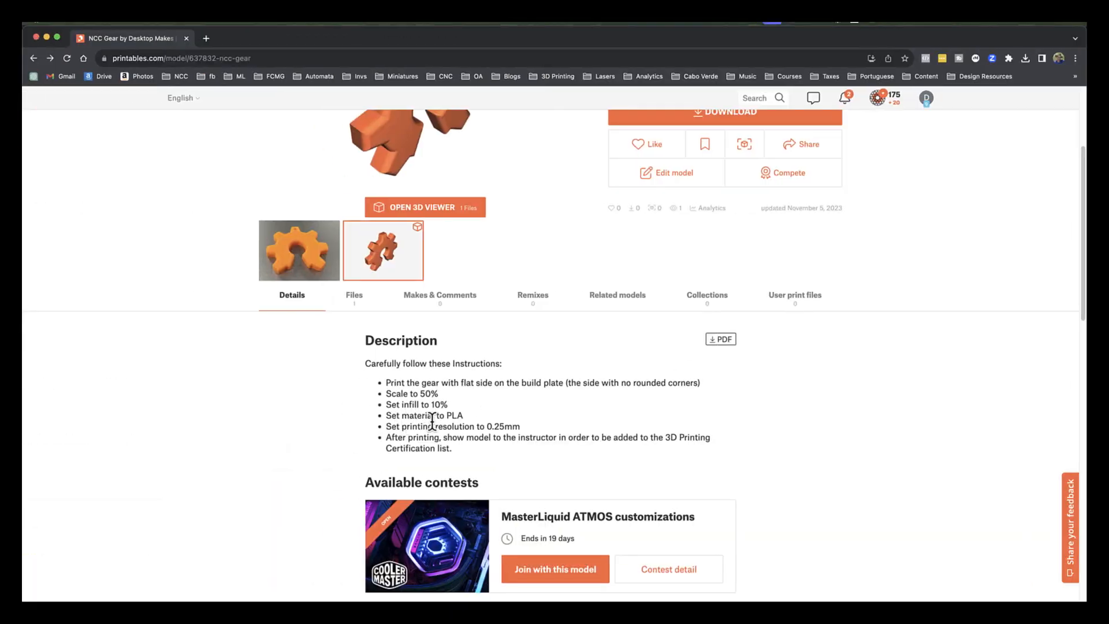
key(ctrl+Right)
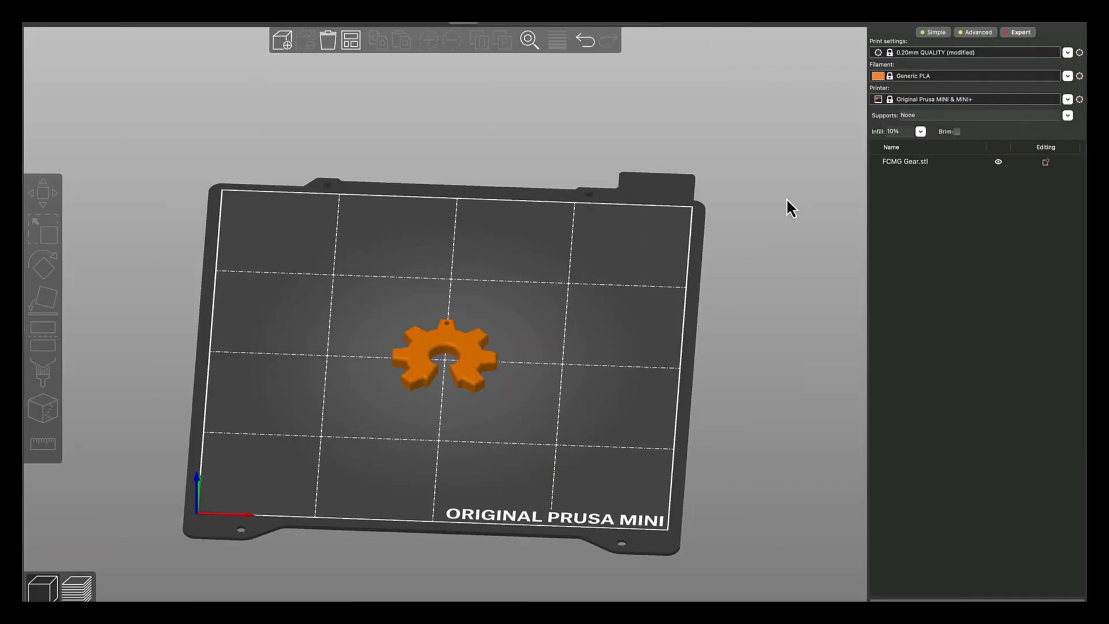
Select Generic PLA as the filament from the system presets
click(1067, 76)
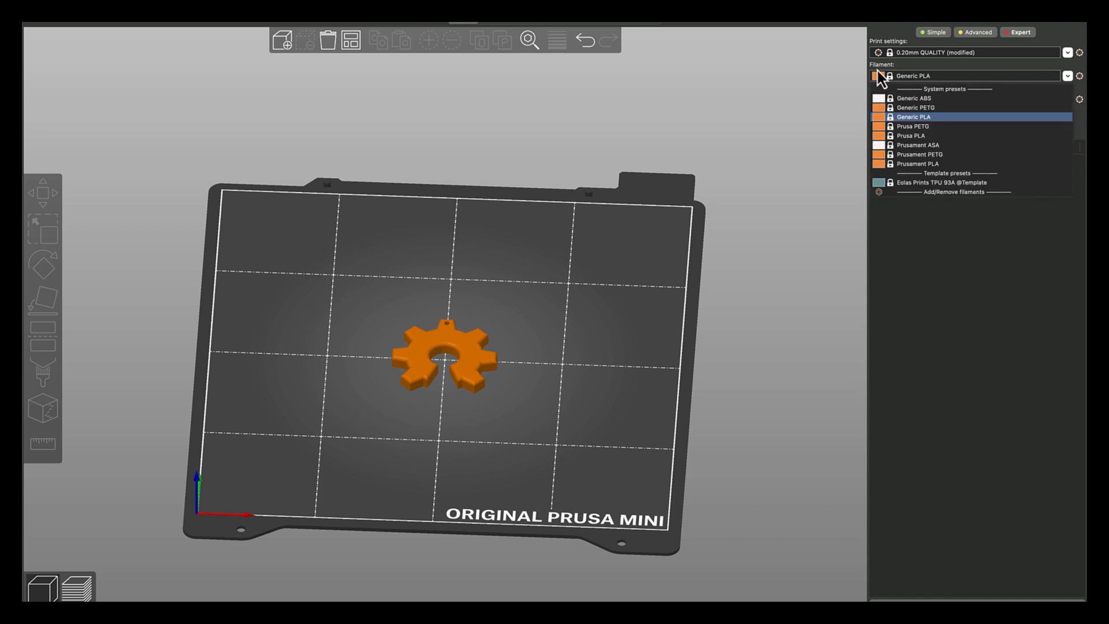
click(927, 118)
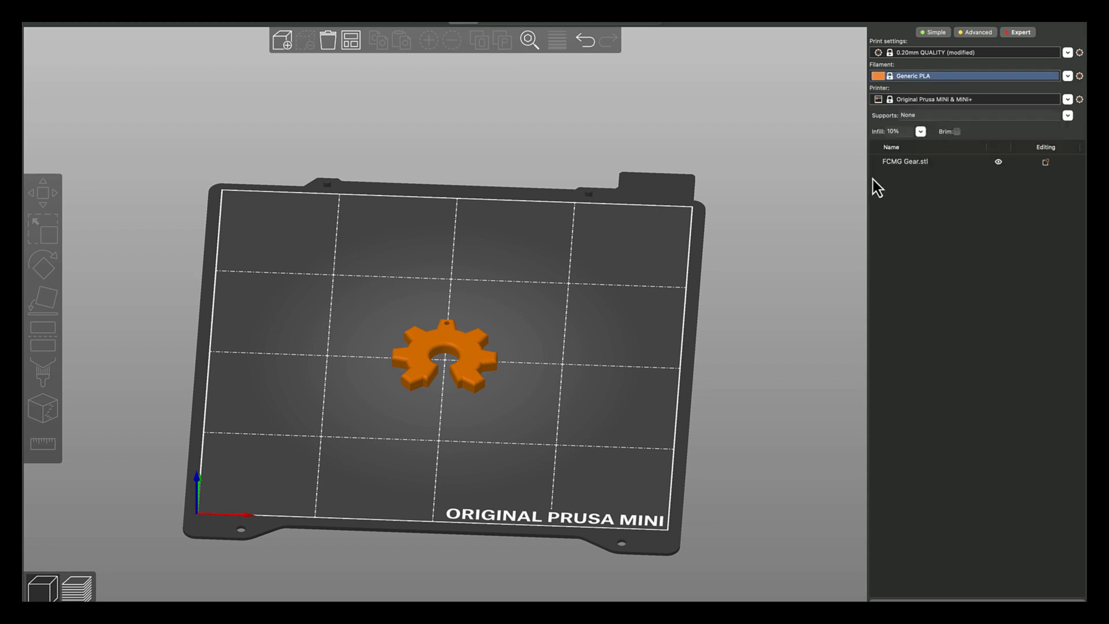
Check the printing resolution instruction on the Printables page in Chrome, return to PrusaSlicer and choose the 0.25mm DRAFT print settings
key(ctrl+Left)
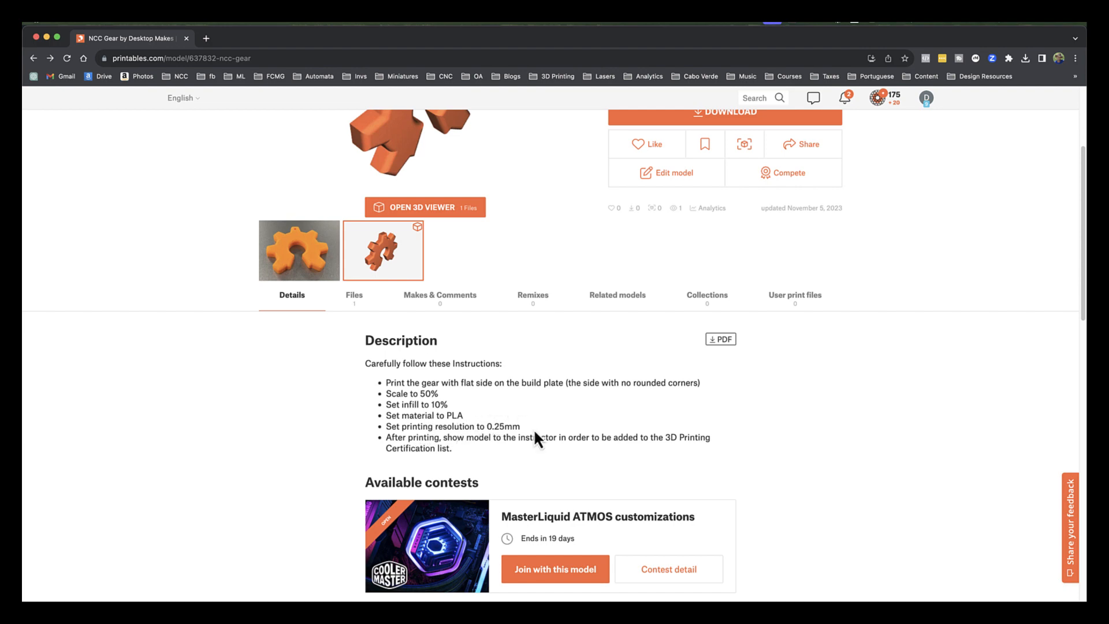
key(ctrl+Right)
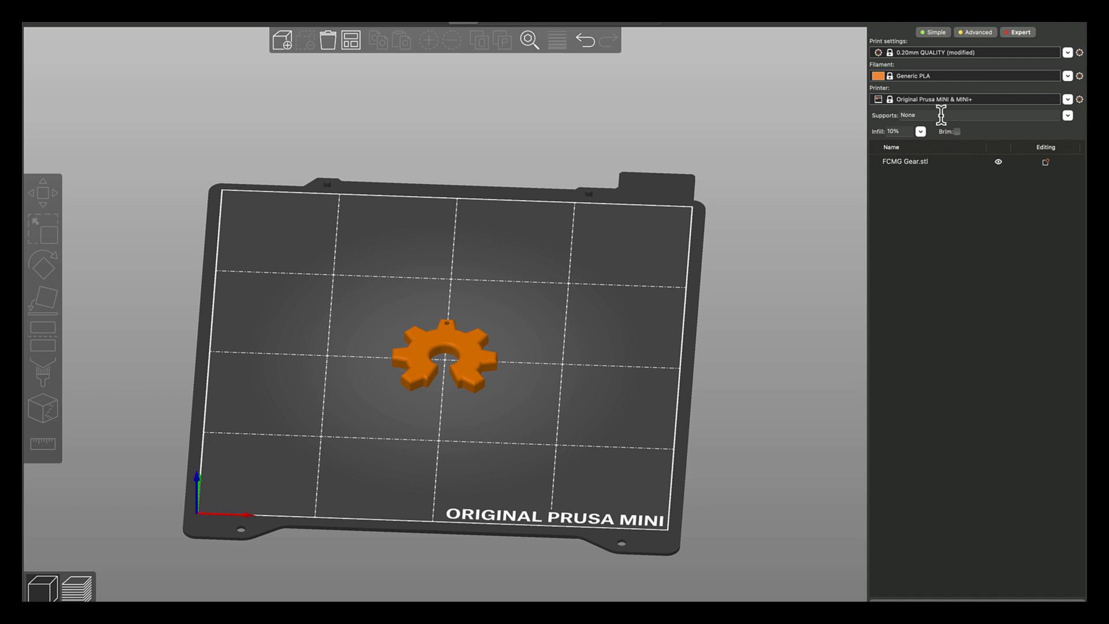
click(1067, 53)
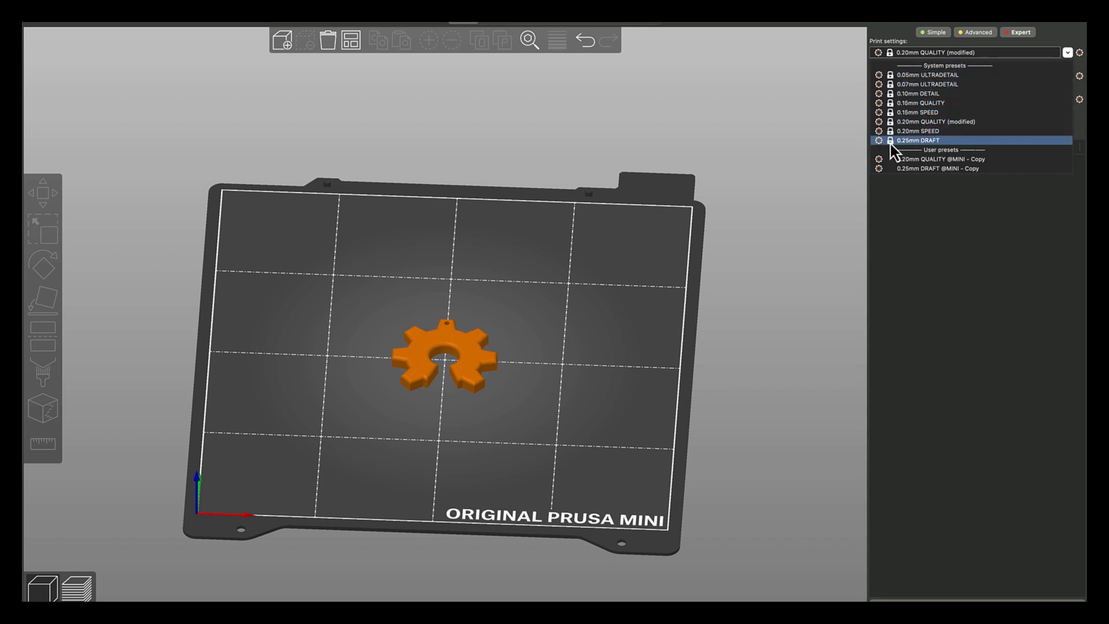
click(923, 142)
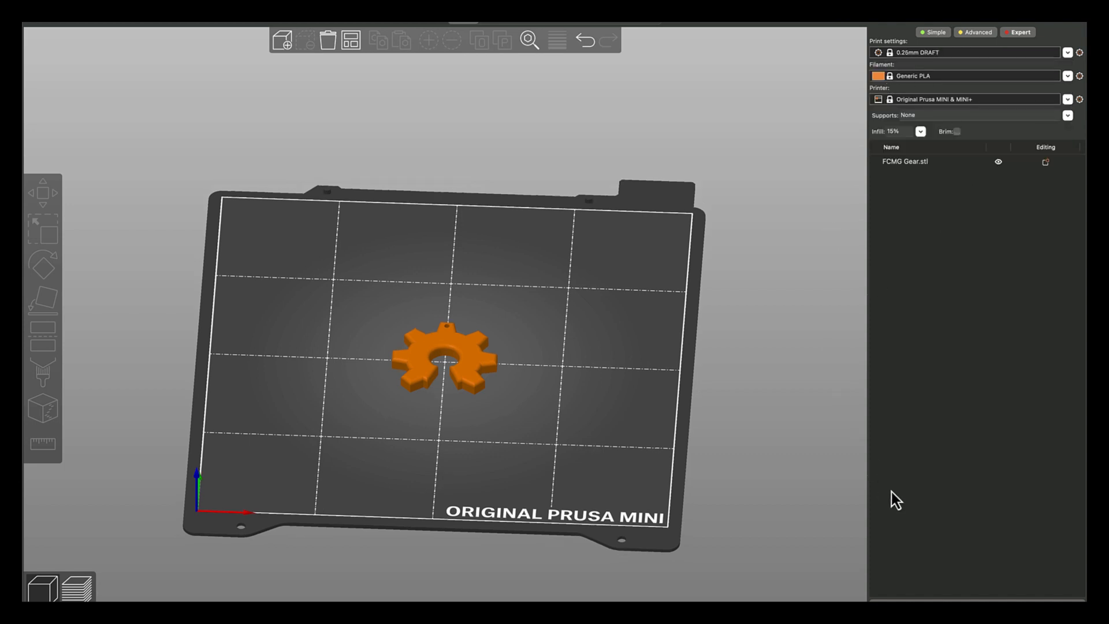
Slice the gear and view the sliced result up close
click(976, 600)
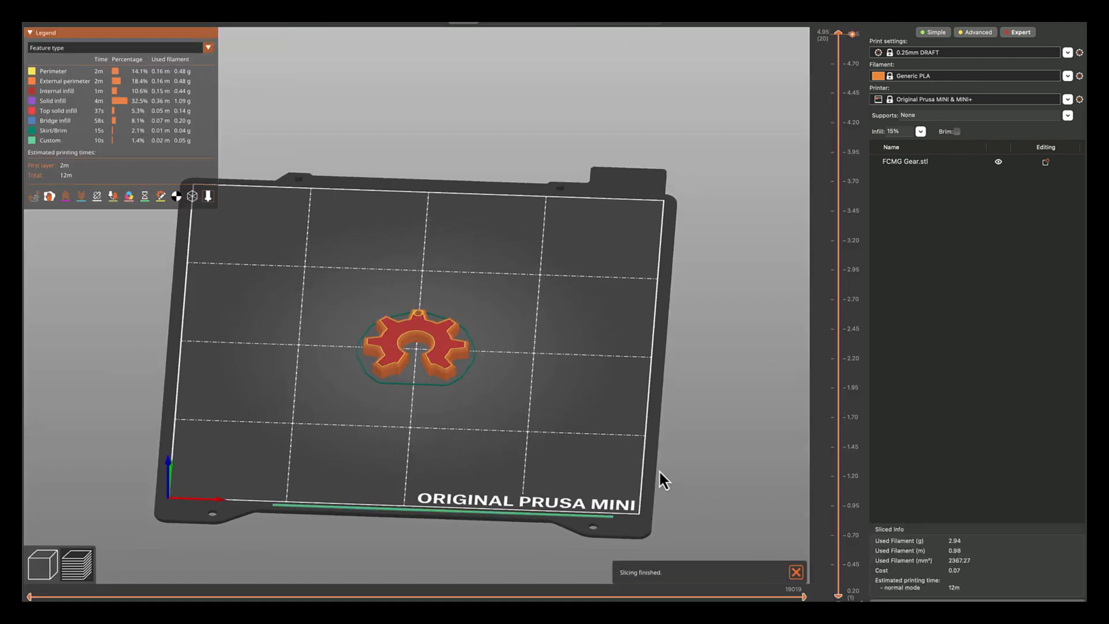
scroll(427, 341, up, 4)
scroll(439, 341, up, 5)
scroll(515, 161, down, 4)
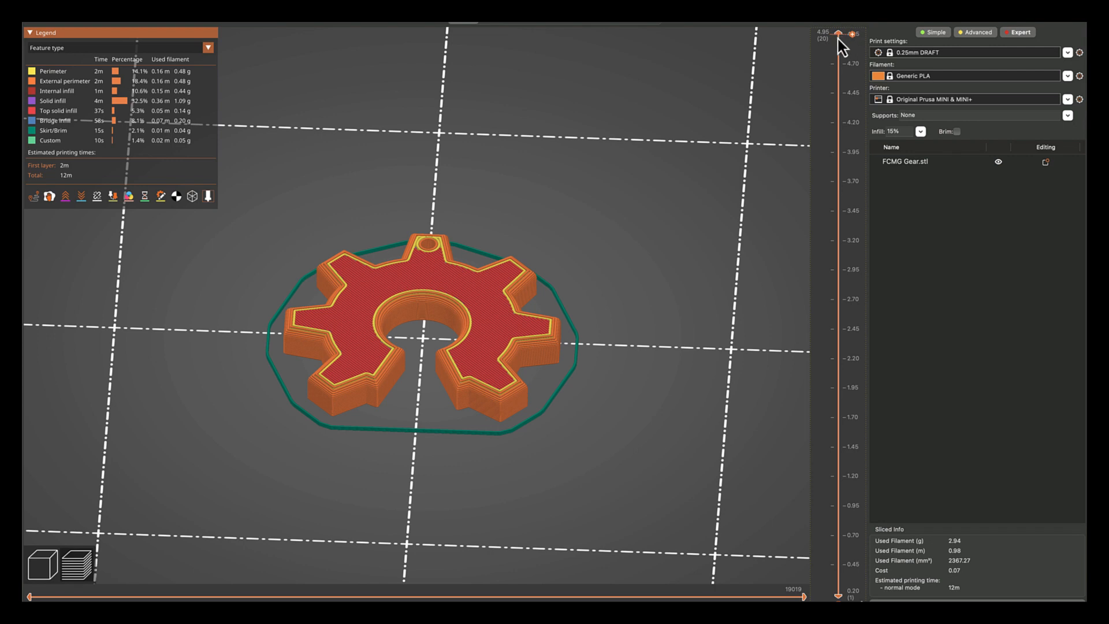
Inspect the gear's internal infill by lowering the layer preview to 3.20 mm, then restore the preview to full height
drag(840, 36, 866, 343)
drag(863, 327, 843, 243)
drag(722, 301, 686, 314)
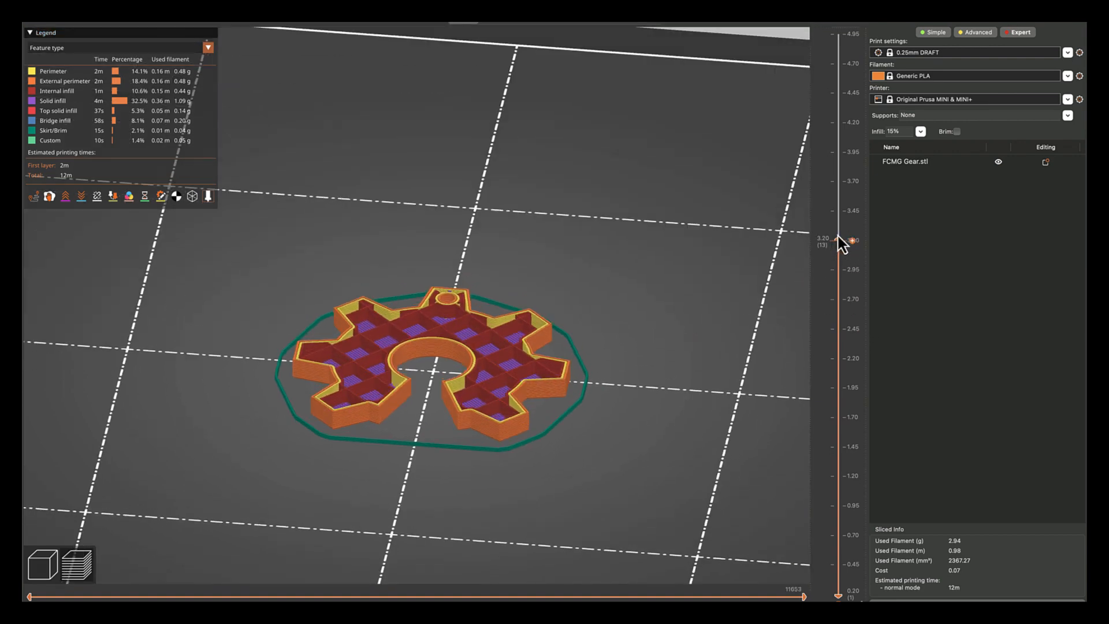
drag(839, 242, 844, 34)
Export the sliced gear's G-code to the Downloads folder as "vm NCC Gear"
scroll(714, 364, down, 10)
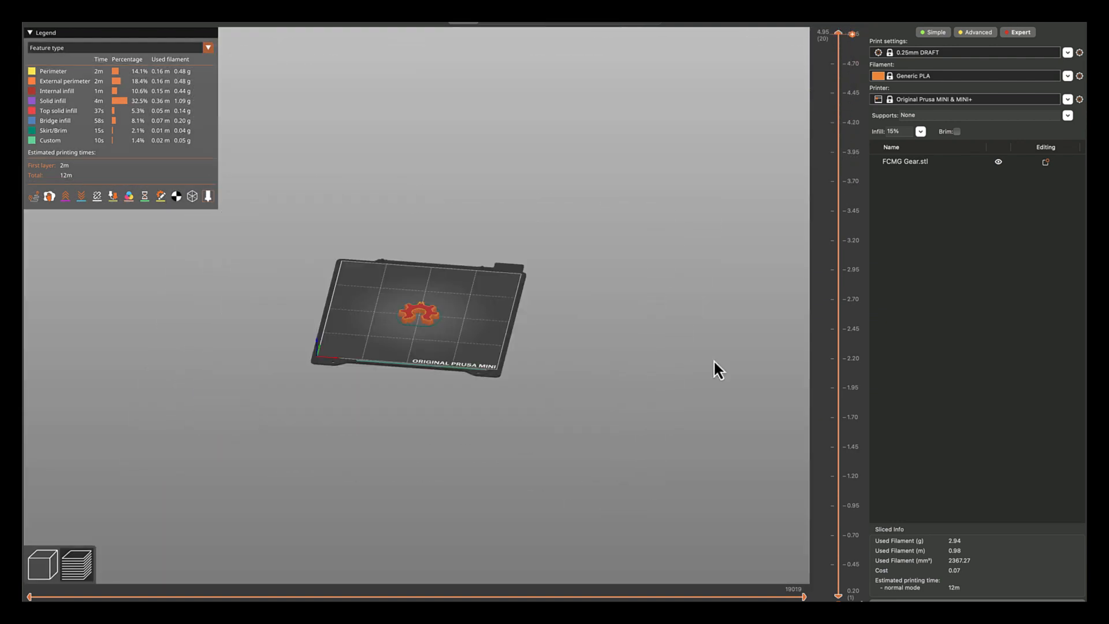
scroll(392, 335, up, 10)
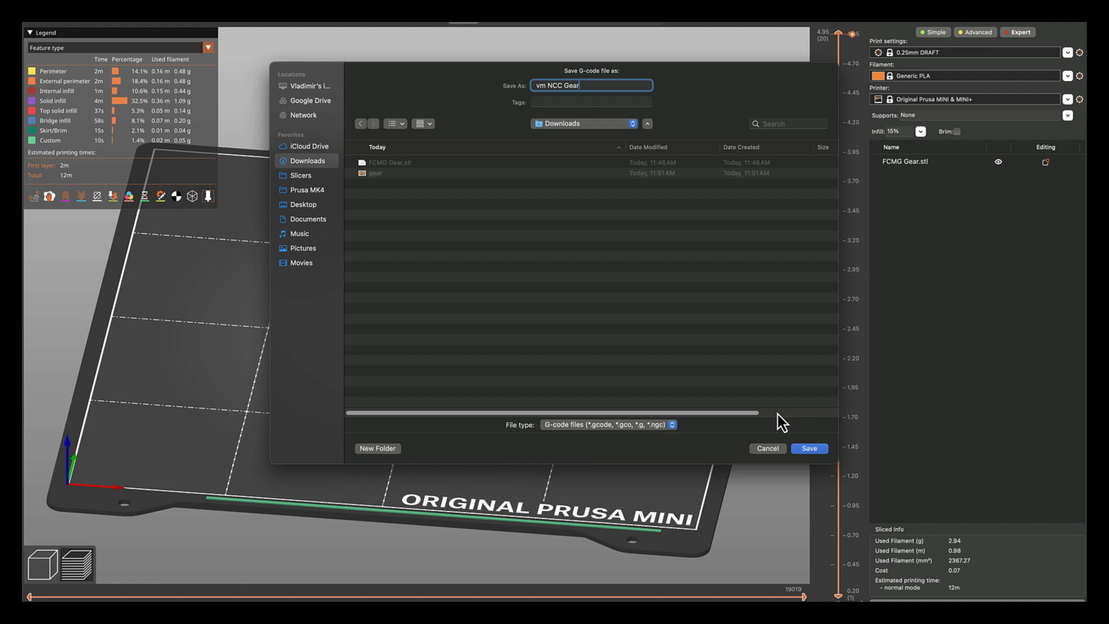
click(804, 449)
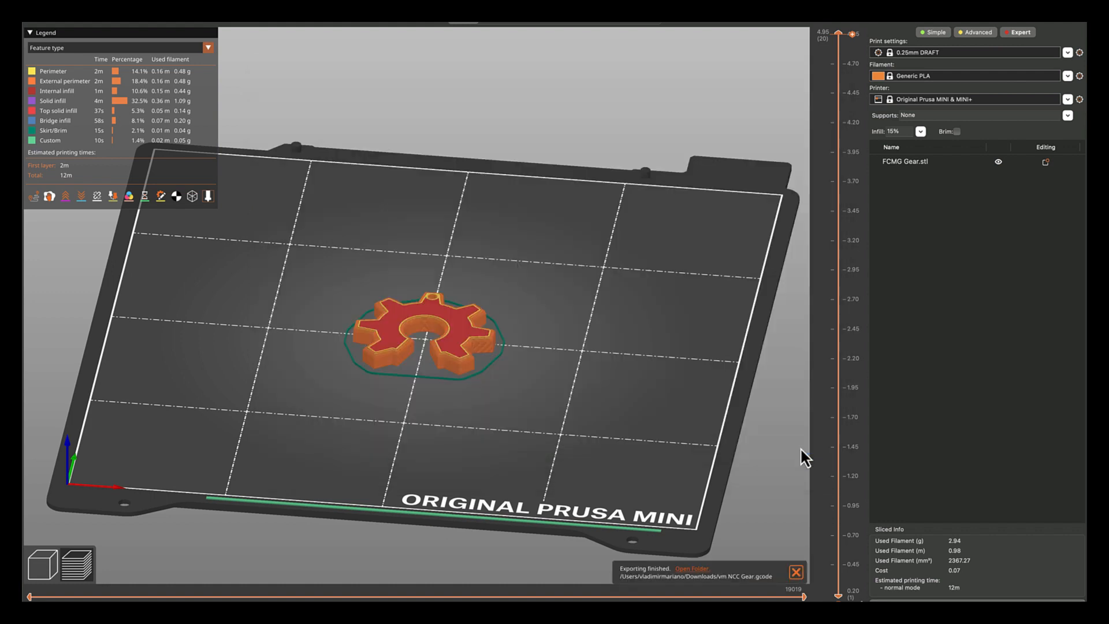